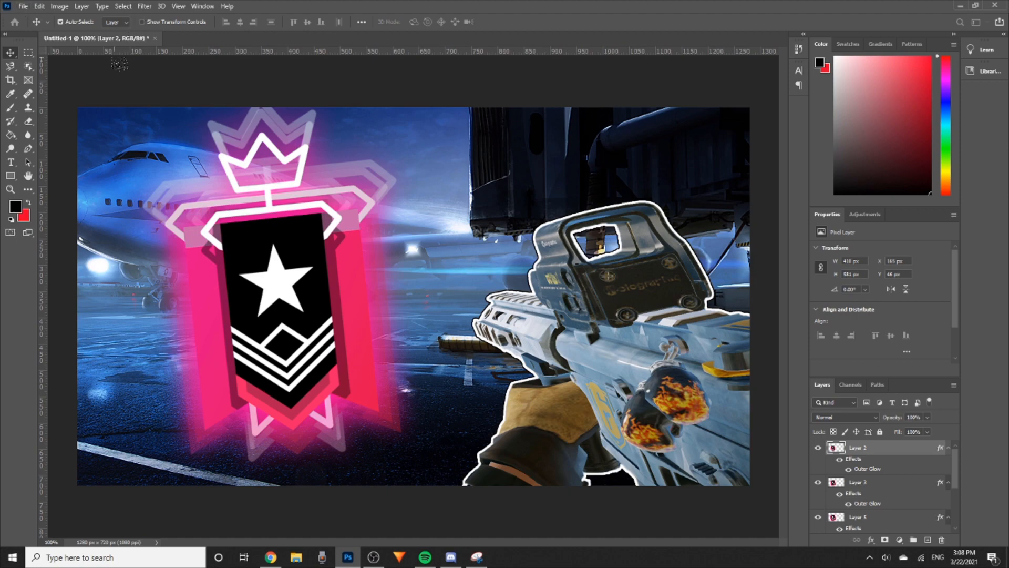
Create a new blank document 1280 pixels wide and 720 pixels high
left_click(23, 6)
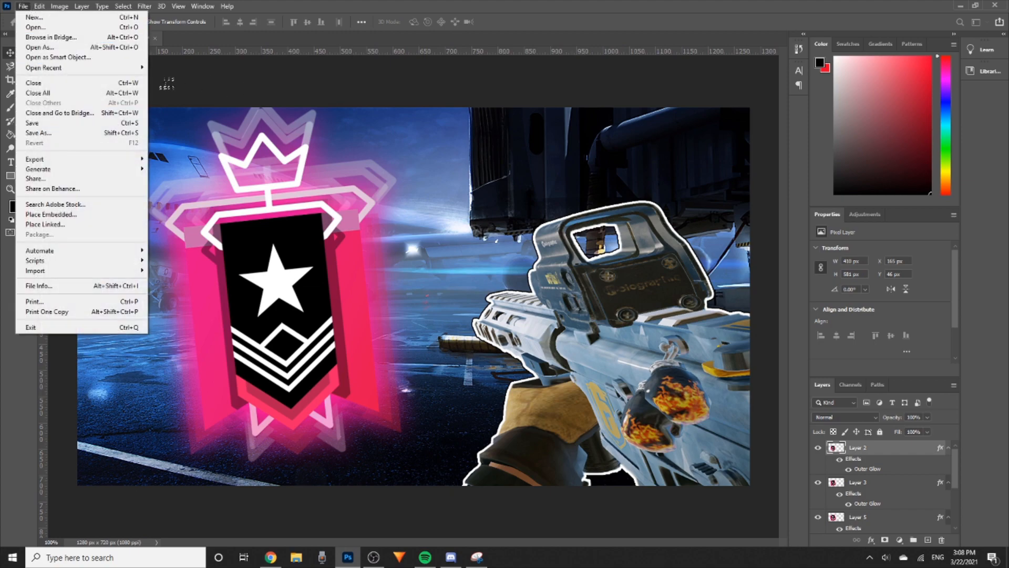
left_click(38, 19)
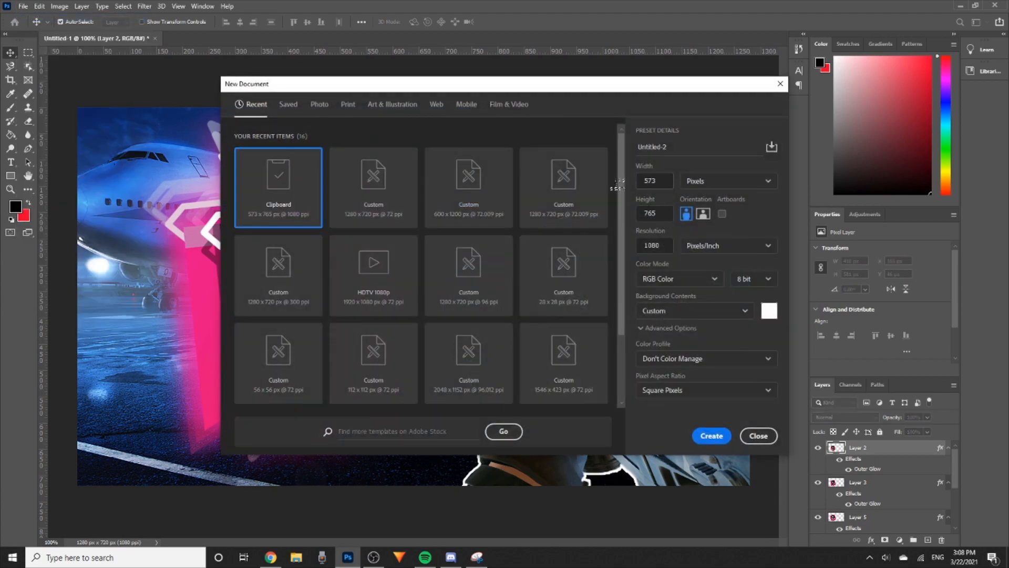
left_click(652, 180)
type("12")
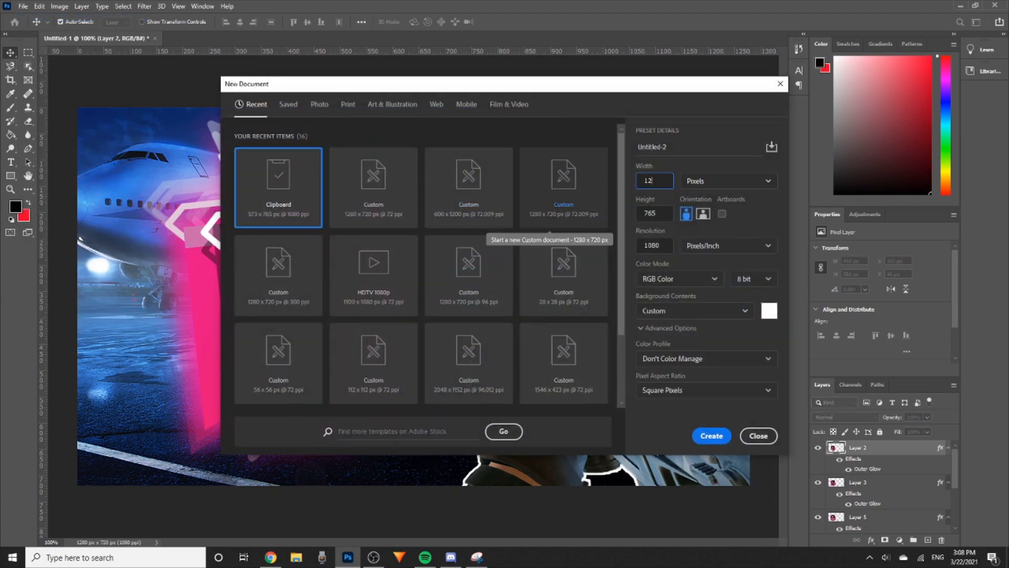
type("80")
key("Tab")
type("62")
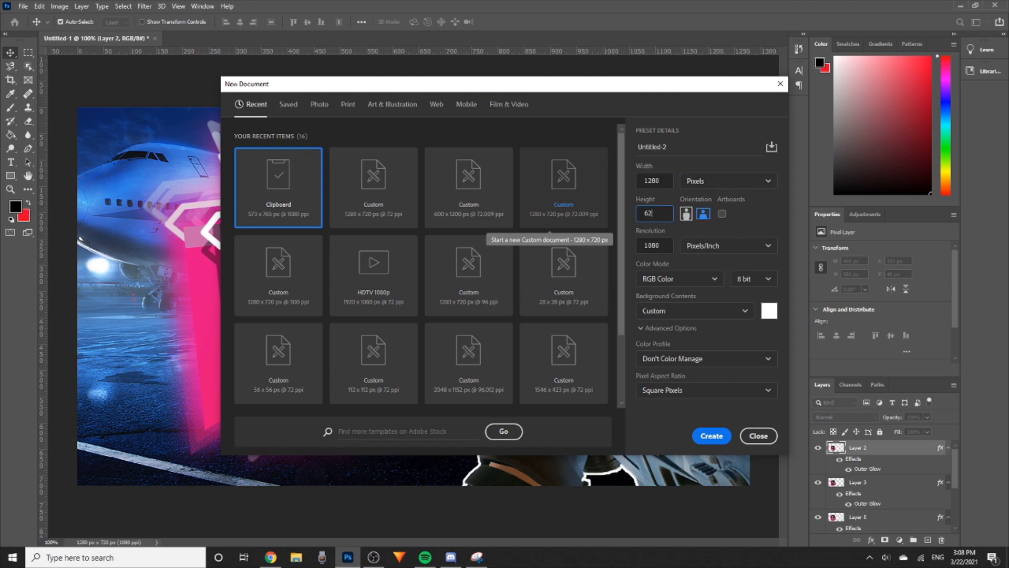
type("720")
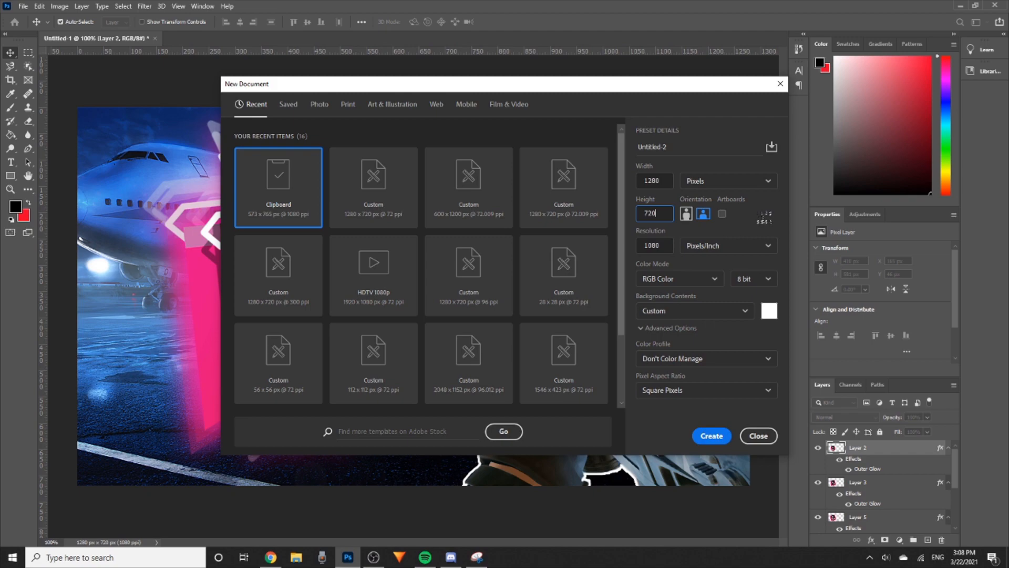
left_click(763, 221)
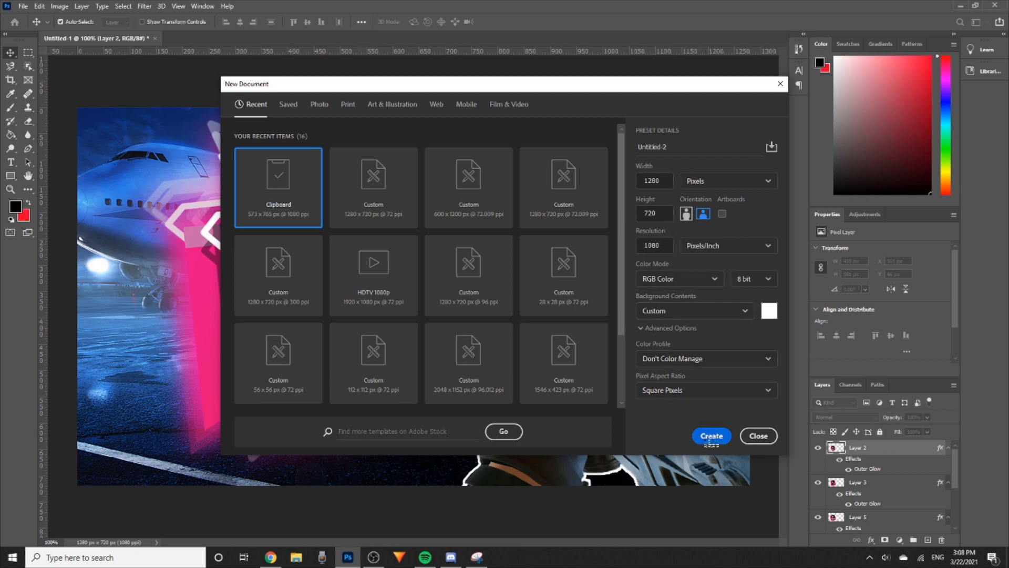
left_click(711, 436)
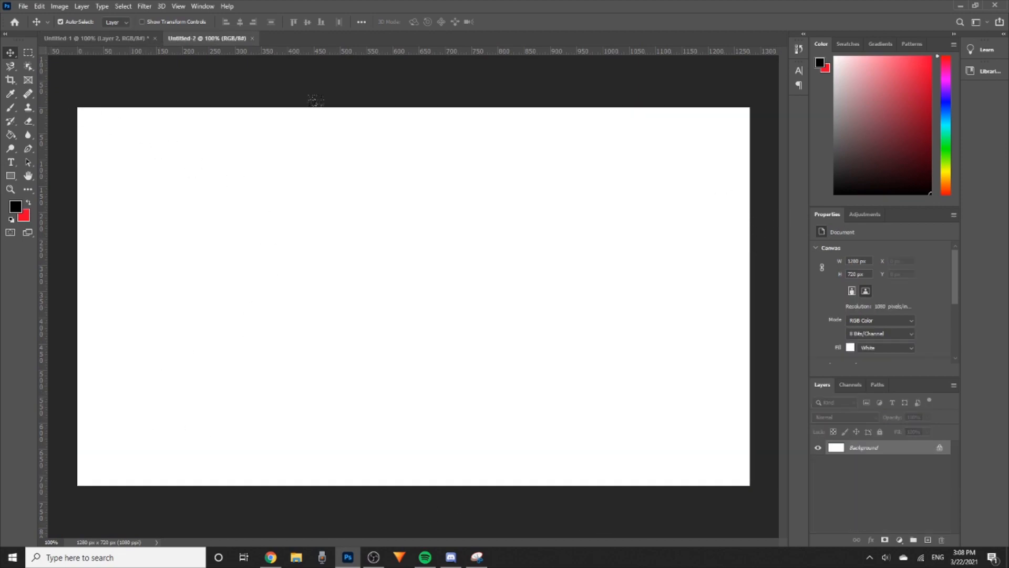
left_click(101, 39)
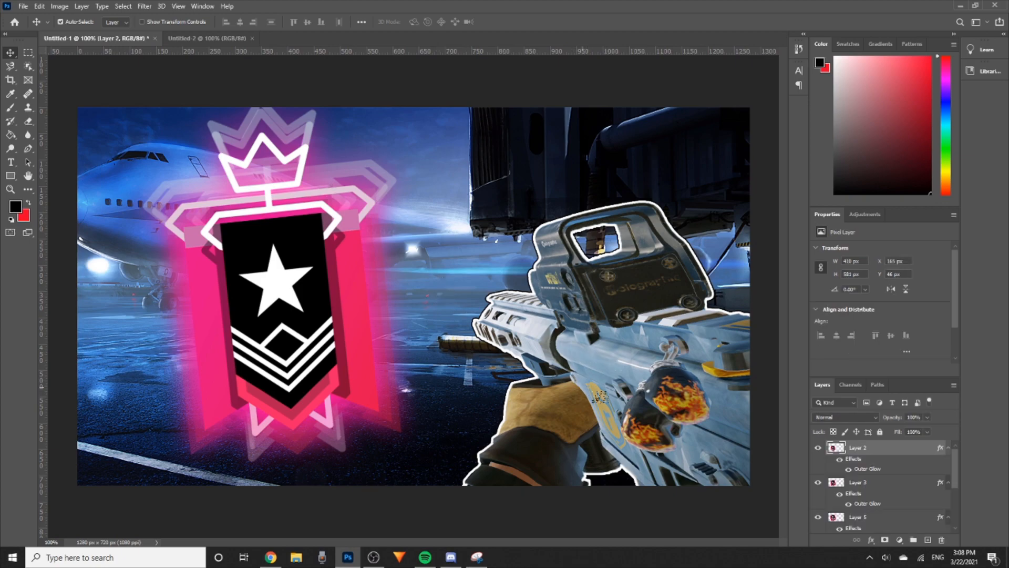
left_click(194, 42)
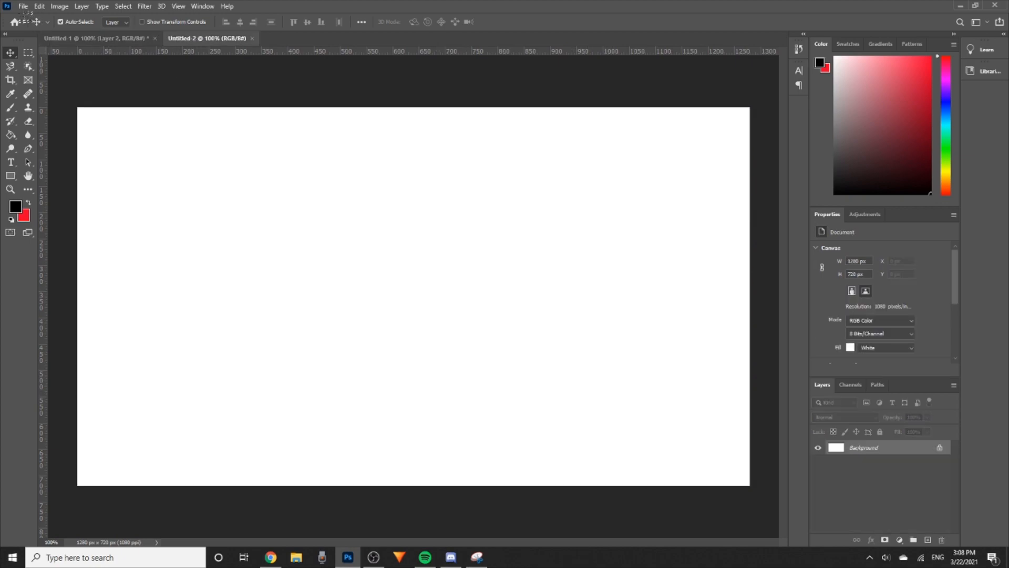
Open Tom Clancy's Rainbow Six Siege (7).png from the Siege Weapons folder in Pictures, view it, and close it
left_click(23, 6)
left_click(36, 27)
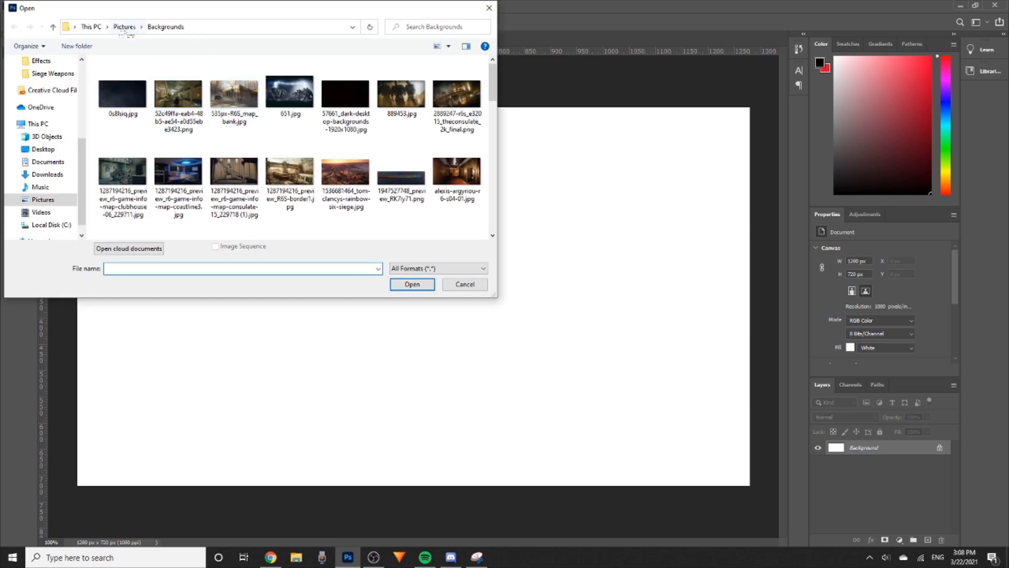
left_click(124, 27)
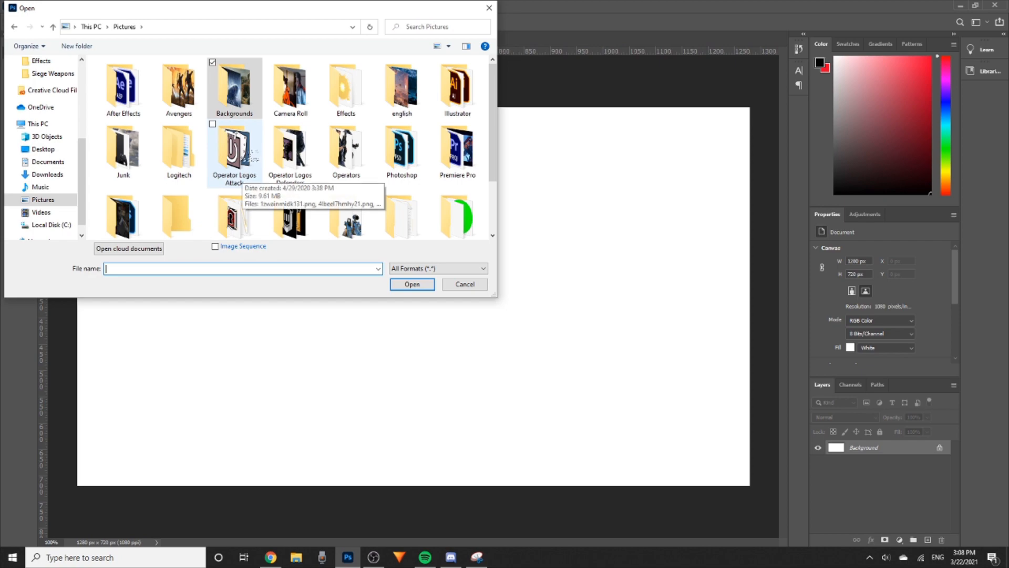
scroll(256, 152, "down", 1)
double_click(348, 224)
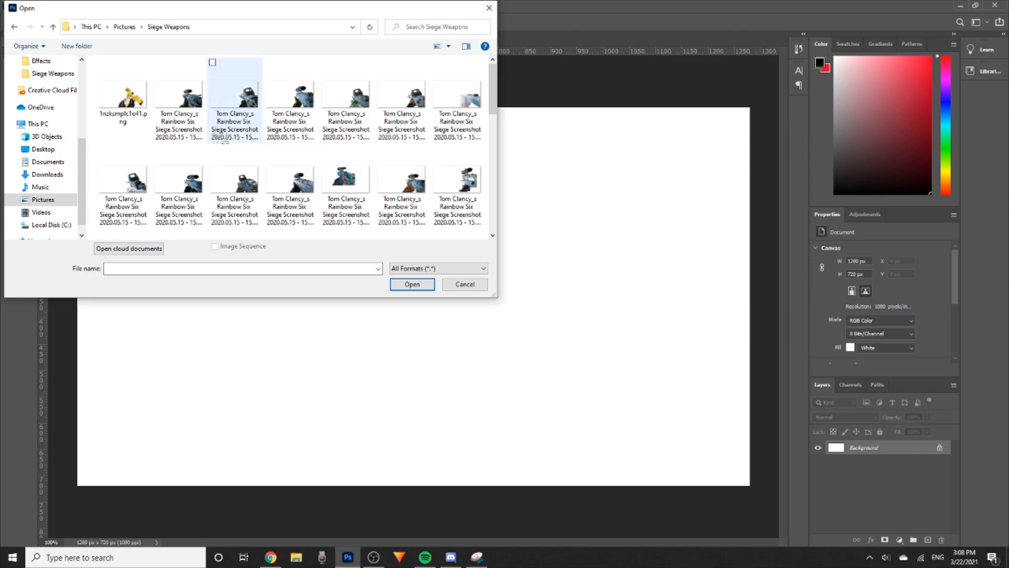
scroll(284, 158, "down", 3)
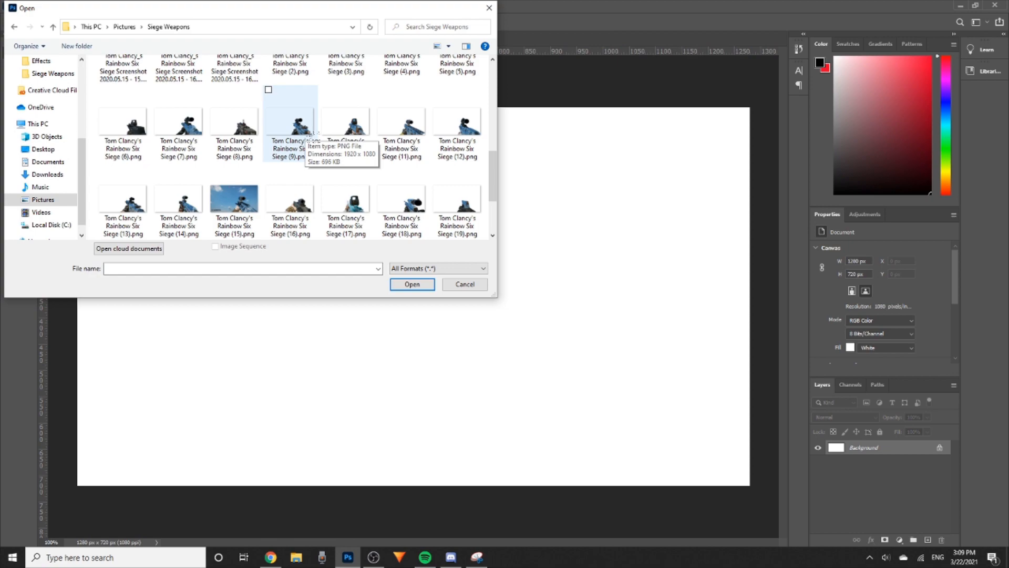
double_click(179, 126)
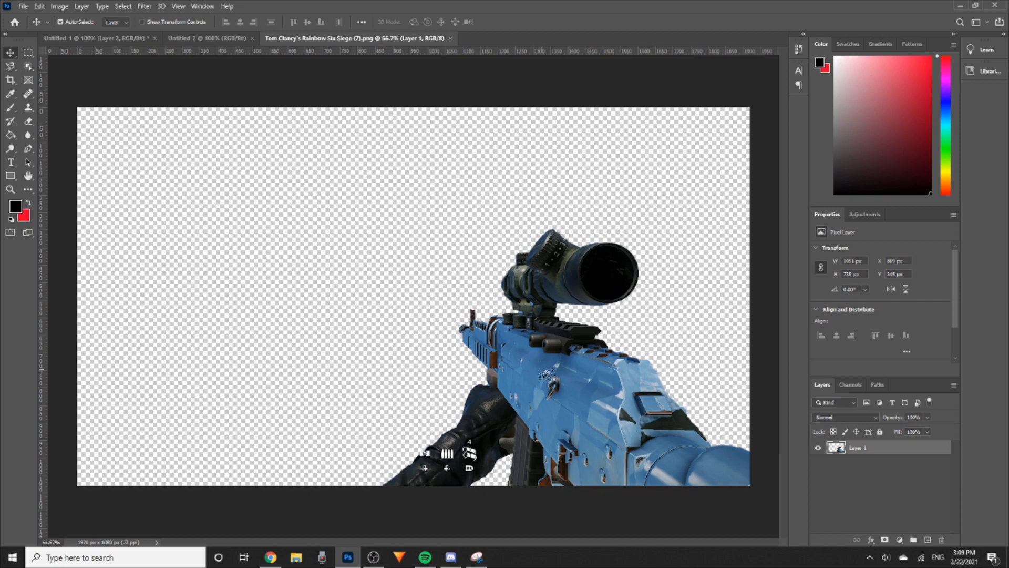
left_click(450, 38)
Open the Siege weapon image 2020.05.15 - 15.28.24.28.png and compare its transparent cutout with the full screenshot version
left_click(24, 6)
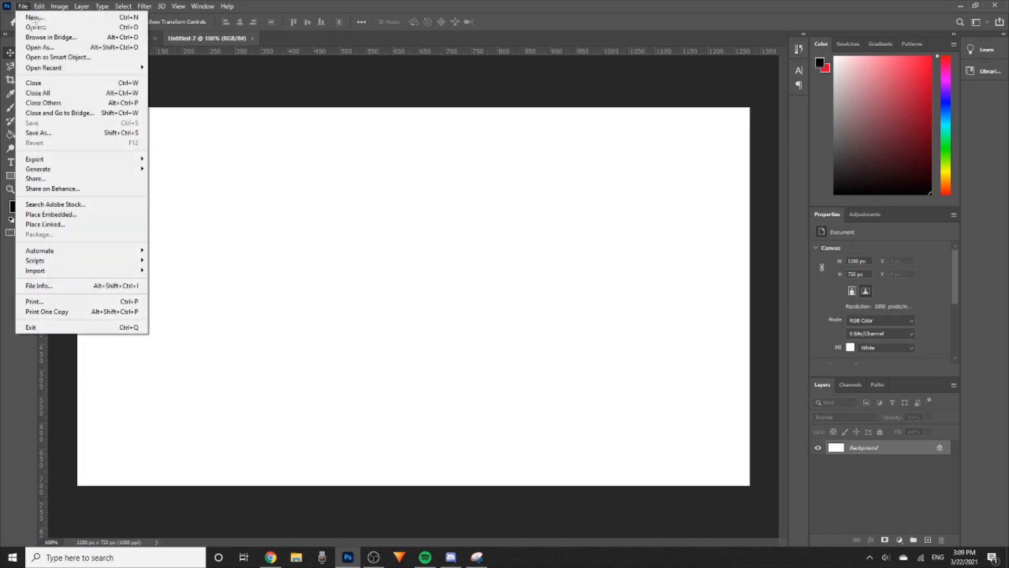
left_click(41, 25)
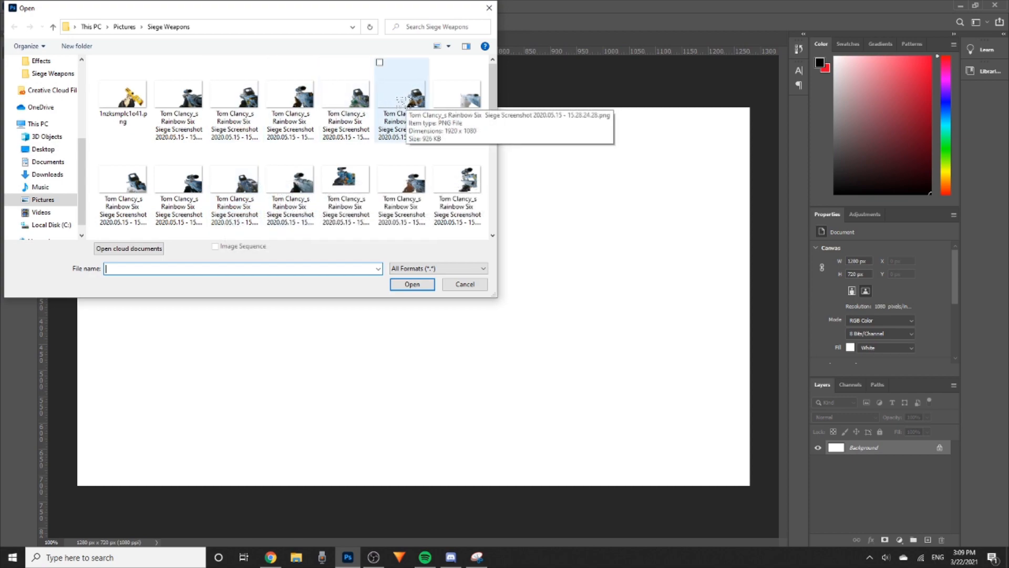
double_click(409, 103)
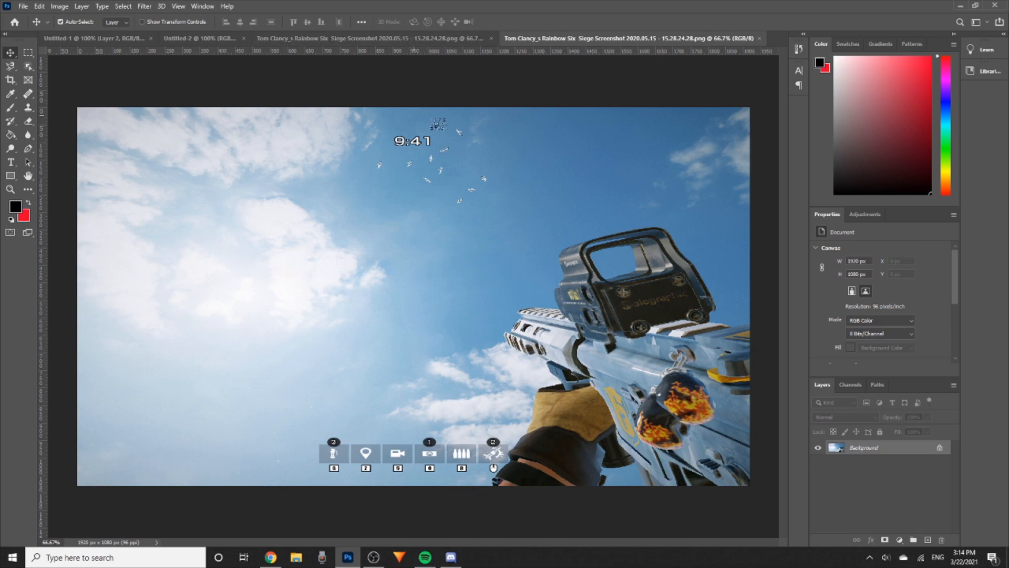
left_click(395, 41)
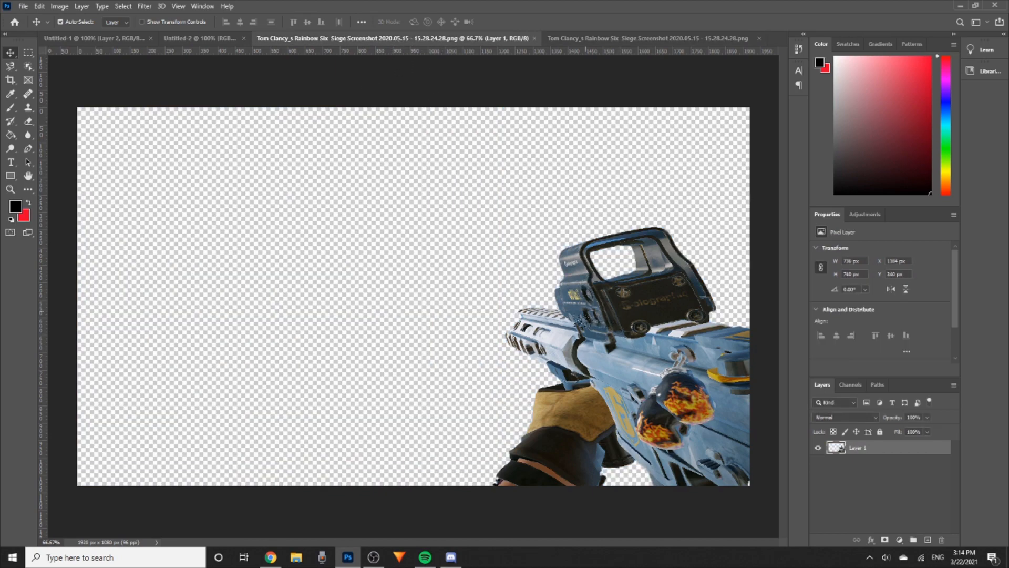
left_click(582, 38)
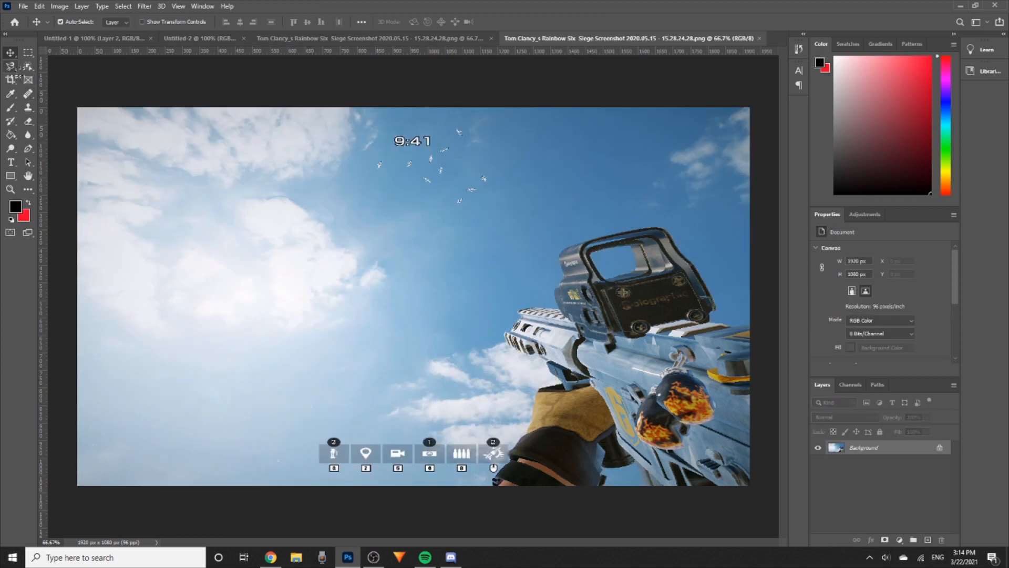
Try to trace around the weapon and gloved arm in the full screenshot with the Magnetic Lasso tool
left_click(11, 66)
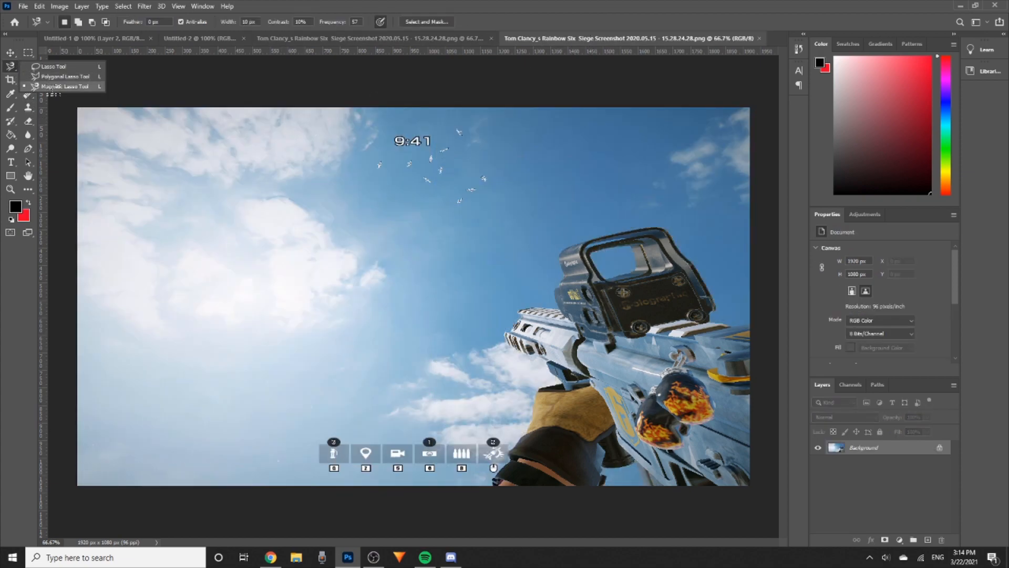
left_click(50, 88)
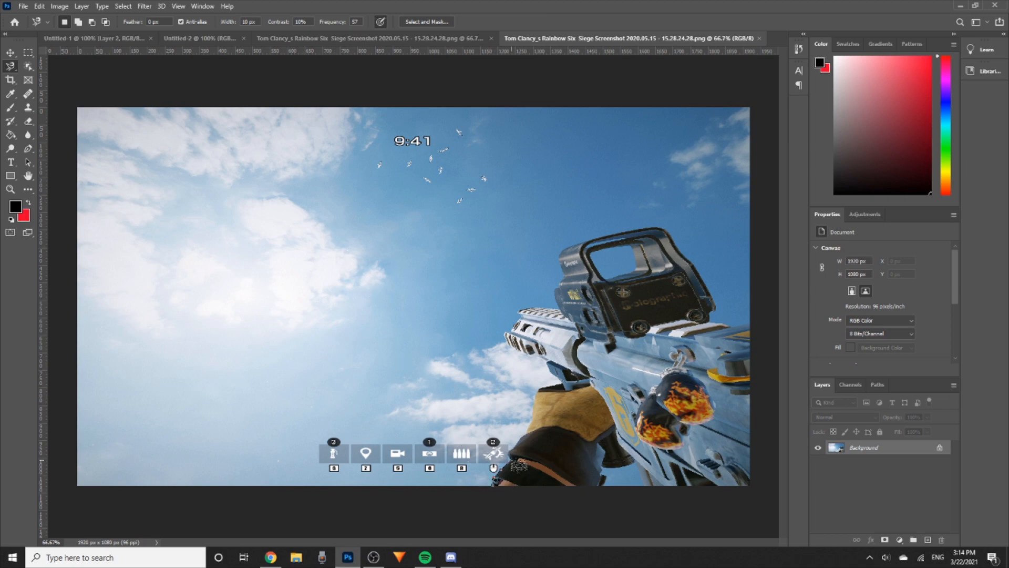
left_click(521, 451)
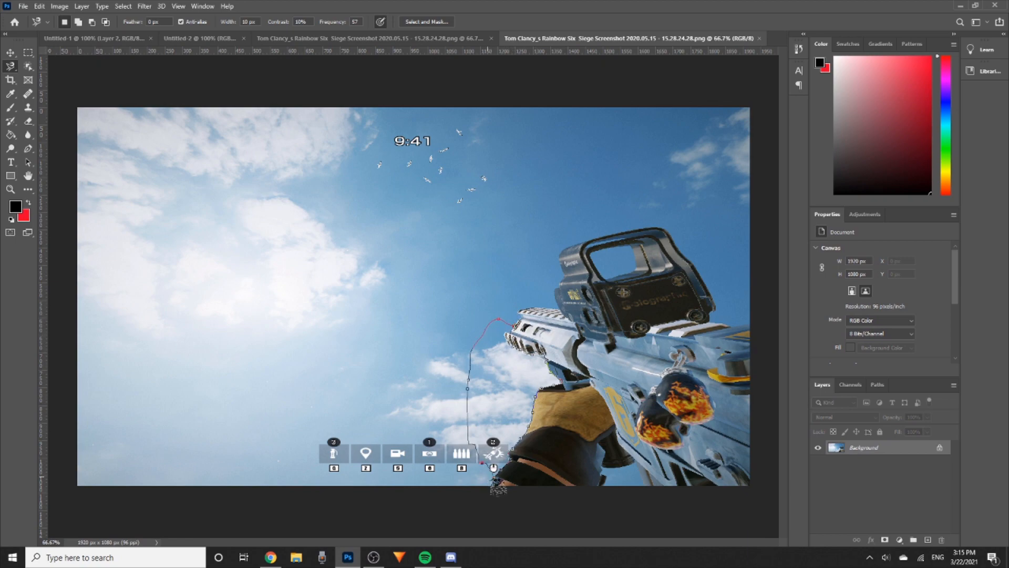
key("Escape")
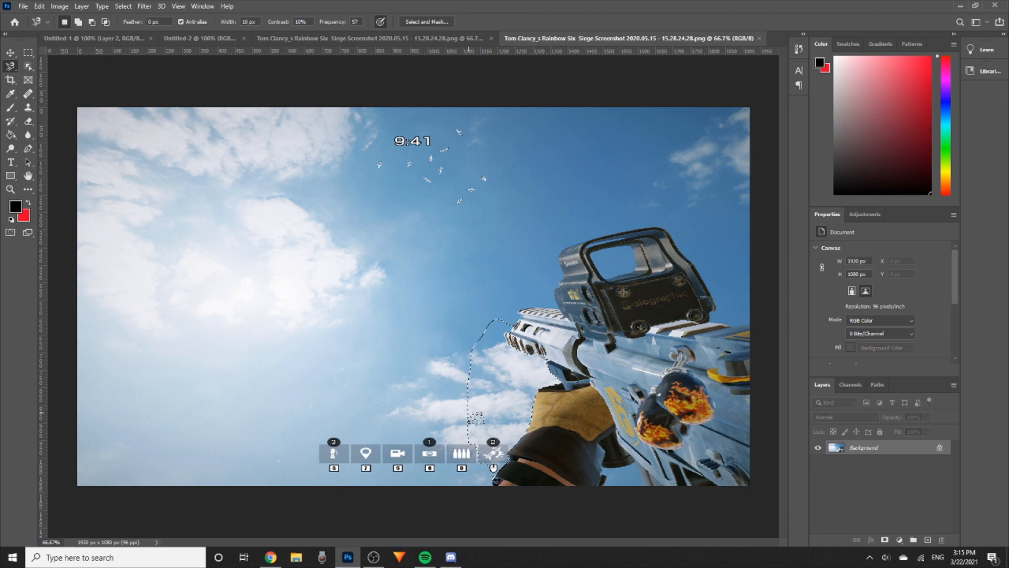
Try to outline the weapon with straight segments using the Polygonal Lasso tool, and remove all the placed points
right_click(12, 69)
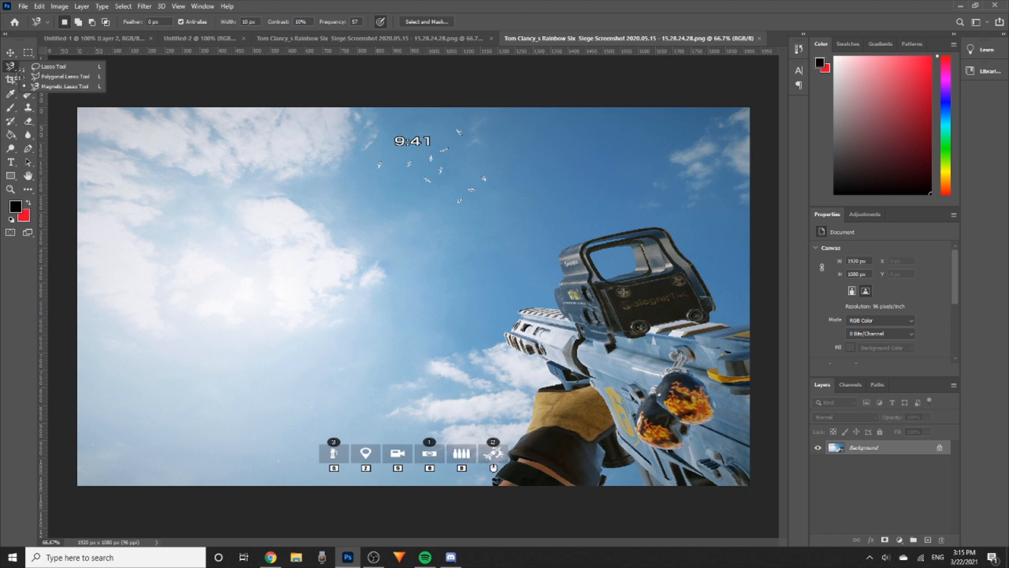
left_click(58, 78)
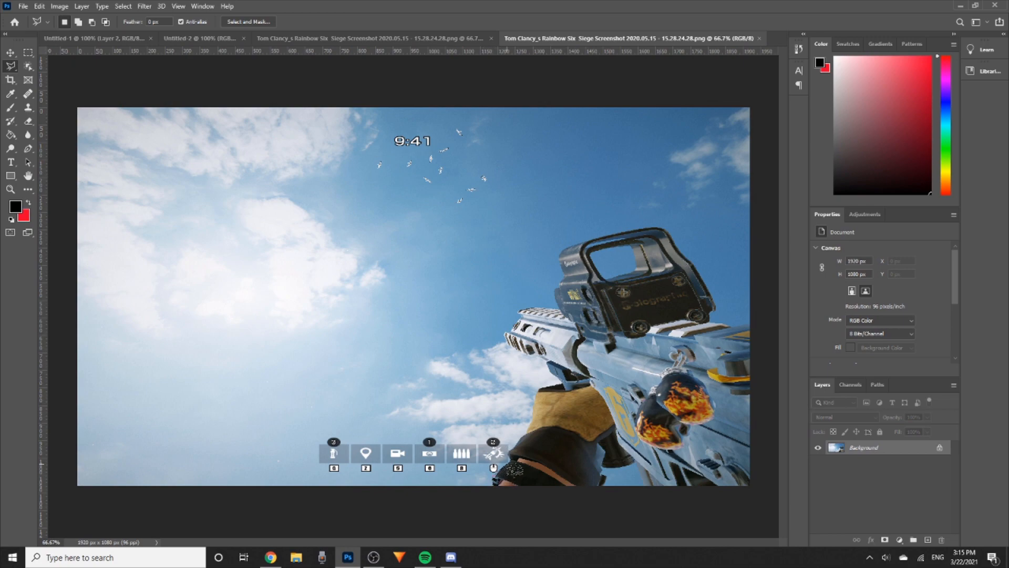
left_click(523, 437)
mouse_move(502, 354)
left_mouse_down()
mouse_move(512, 275)
mouse_move(534, 240)
mouse_move(612, 207)
mouse_move(693, 220)
mouse_move(723, 266)
mouse_move(718, 205)
mouse_move(642, 159)
mouse_move(702, 184)
mouse_move(657, 159)
mouse_move(670, 229)
mouse_move(557, 348)
mouse_move(538, 447)
left_mouse_up()
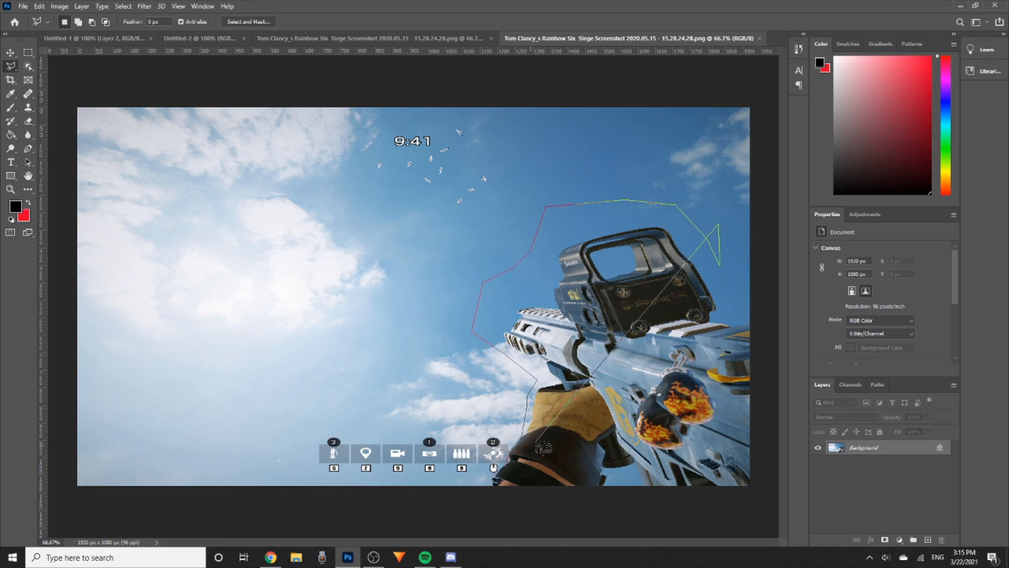
key("BackSpace")
key("BackSpace")
key("BackSpace")
key("BackSpace")
key("BackSpace")
key("BackSpace")
key("BackSpace")
key("BackSpace")
key("BackSpace")
key("BackSpace")
key("BackSpace")
key("BackSpace")
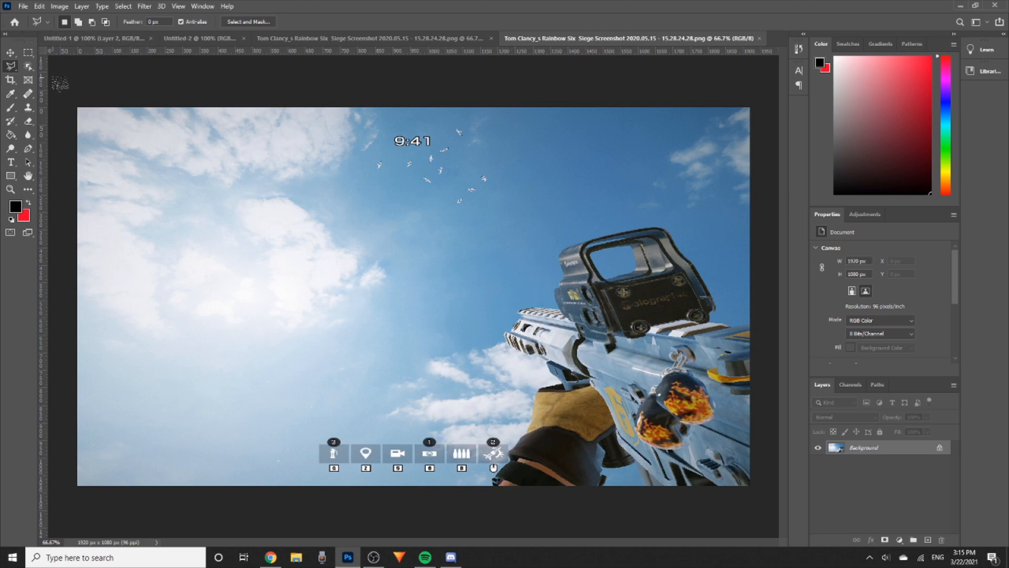
Select the gloved arm, the holographic sight and the whole weapon with the Quick Selection tool
left_click(30, 68)
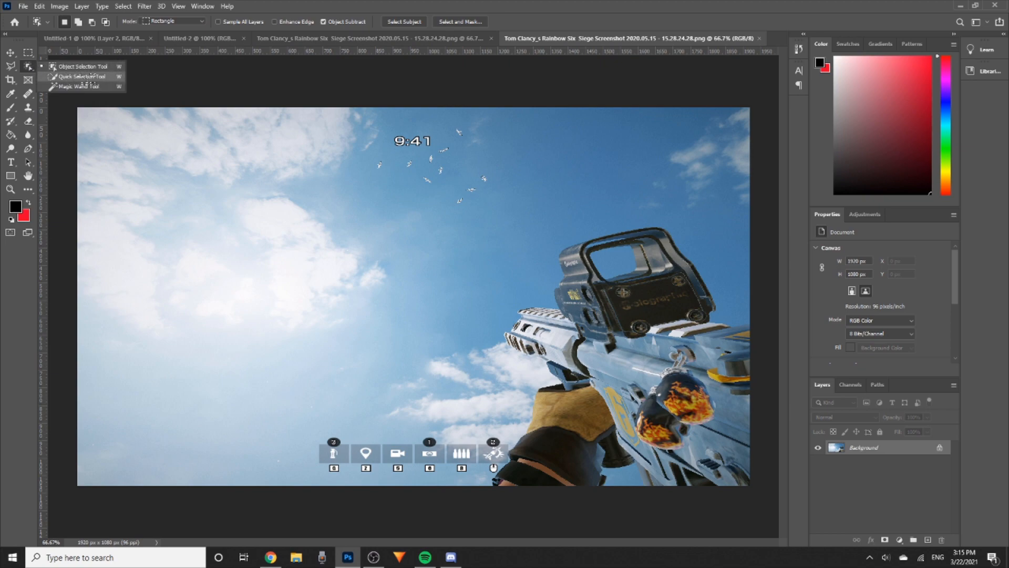
left_click(82, 76)
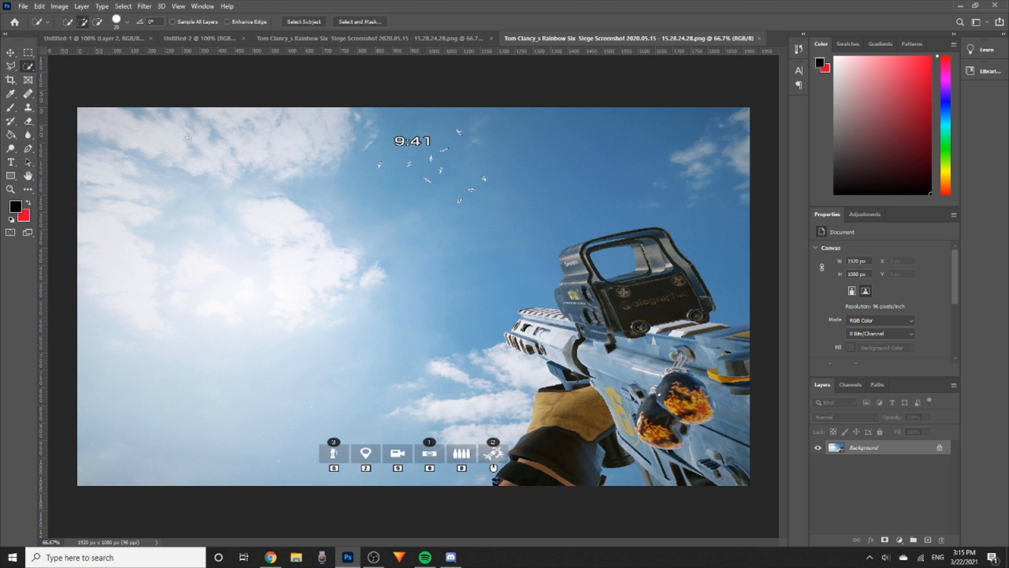
left_click(567, 418)
mouse_move(546, 331)
left_mouse_down()
mouse_move(523, 331)
mouse_move(529, 348)
left_mouse_up()
mouse_move(585, 284)
left_mouse_down()
mouse_move(588, 245)
mouse_move(617, 240)
mouse_move(657, 258)
mouse_move(670, 300)
left_mouse_up()
mouse_move(674, 343)
left_mouse_down()
mouse_move(684, 392)
mouse_move(659, 378)
mouse_move(623, 341)
left_mouse_up()
mouse_move(658, 443)
left_mouse_down()
mouse_move(658, 471)
mouse_move(718, 479)
mouse_move(736, 459)
mouse_move(728, 353)
left_mouse_up()
Copy the selected weapon to a new layer and delete the original screenshot layer
key("ctrl+j")
left_click(892, 465)
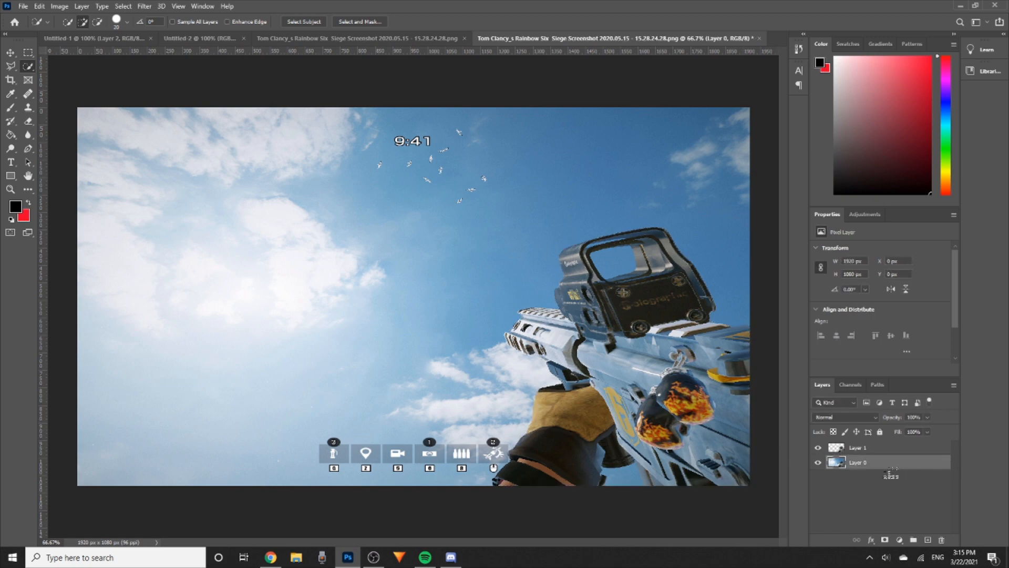
key("Delete")
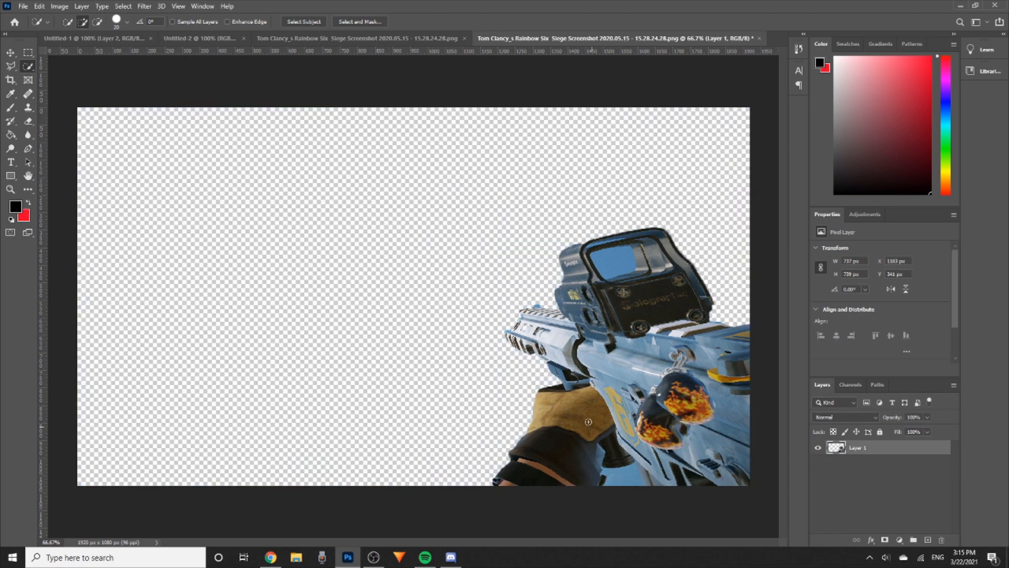
Undo the screenshot layer's deletion and the copying of the weapon to its own layer
key("ctrl+z")
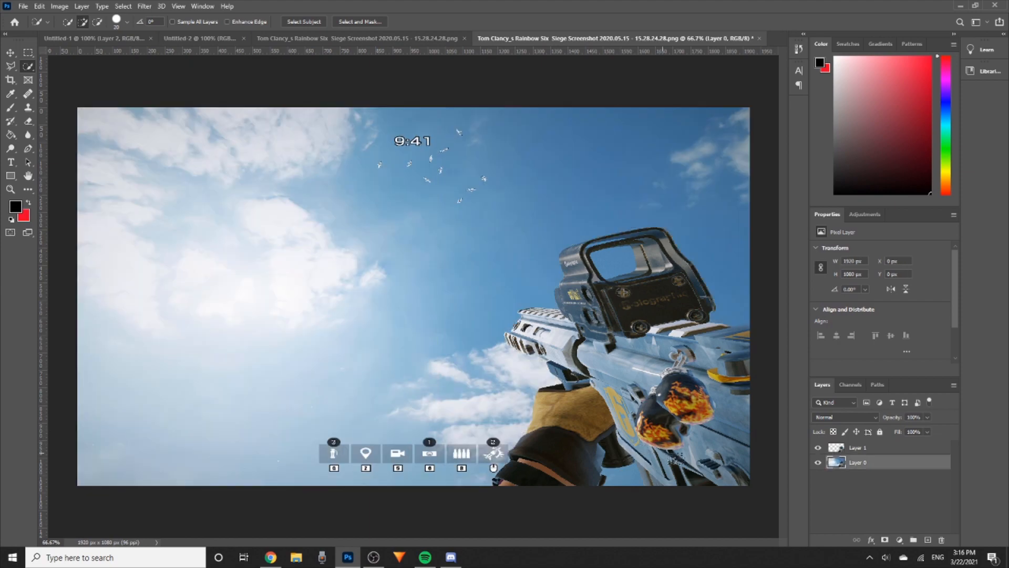
key("ctrl+z")
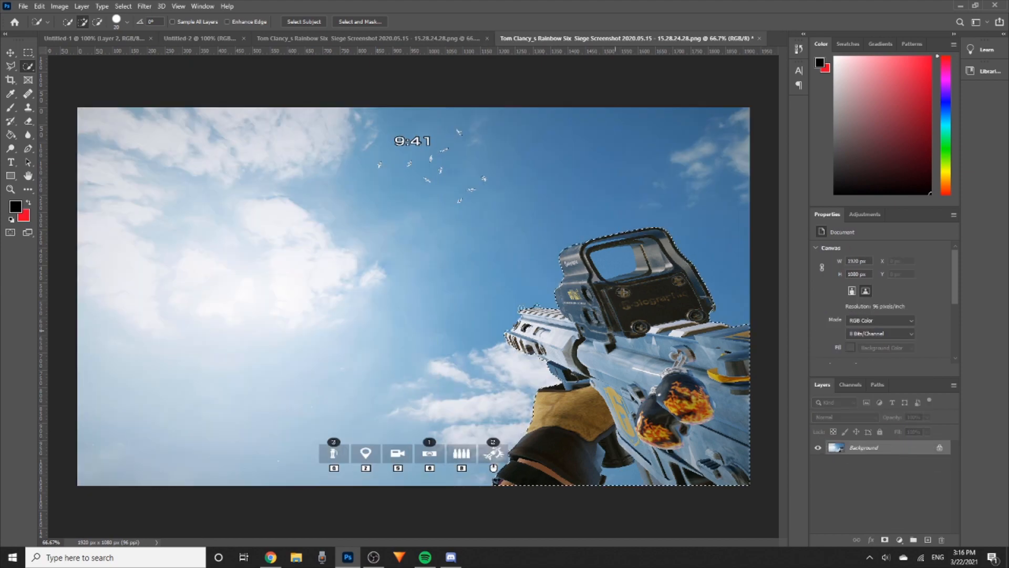
Select the whole weapon and the gloved arm with the Object Selection tool
right_click(28, 67)
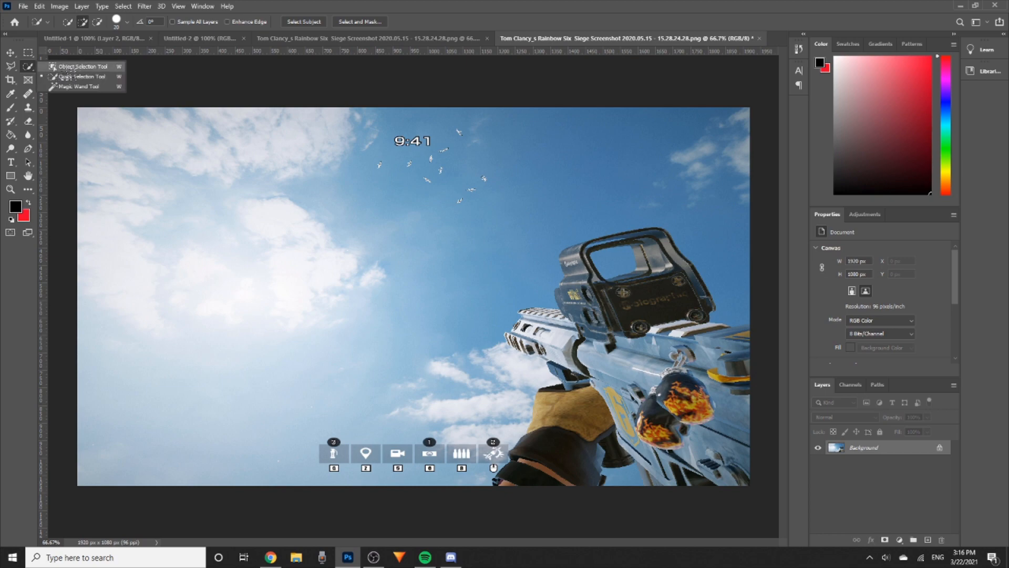
left_click(74, 67)
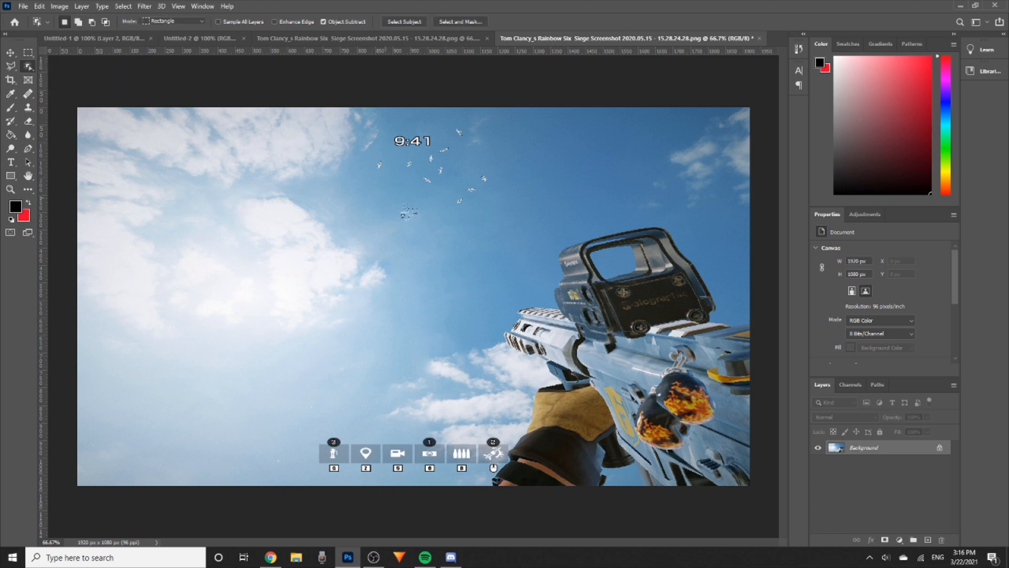
left_click_drag(424, 226, 777, 508)
Copy the selected weapon to a new layer and delete the Background layer
key("ctrl+j")
left_click(888, 463)
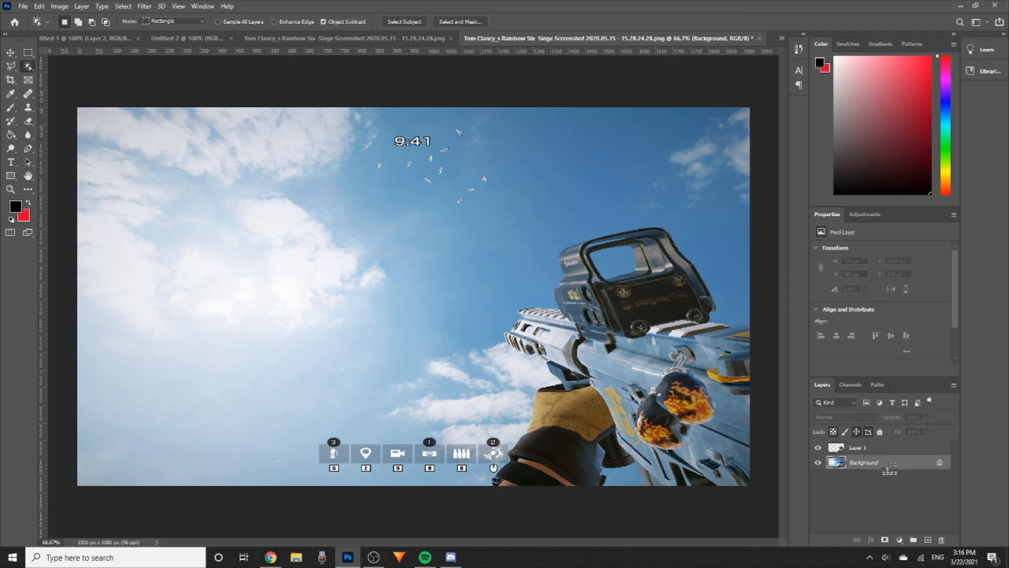
key("Delete")
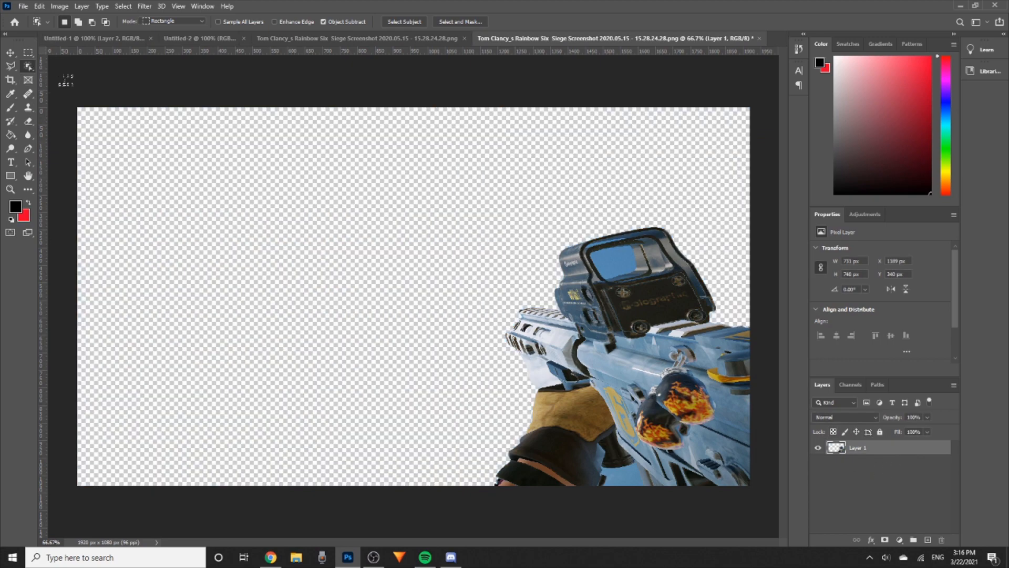
Remove the leftover sky under the barrel, inside the sight window and beside the forearm with the Quick Selection tool, and clear the selection
key("shift+w")
left_click_drag(537, 372, 549, 374)
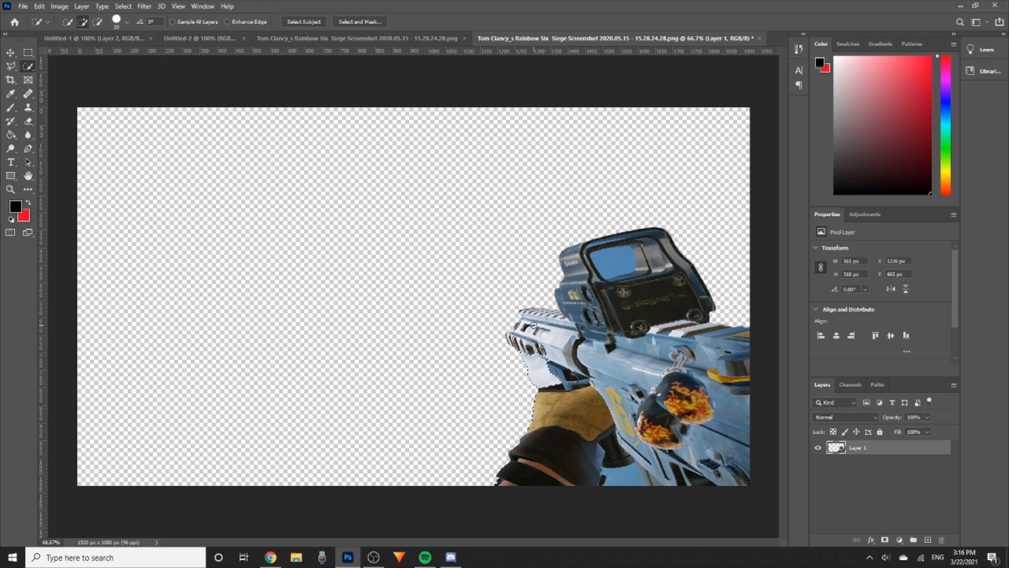
left_click(553, 326)
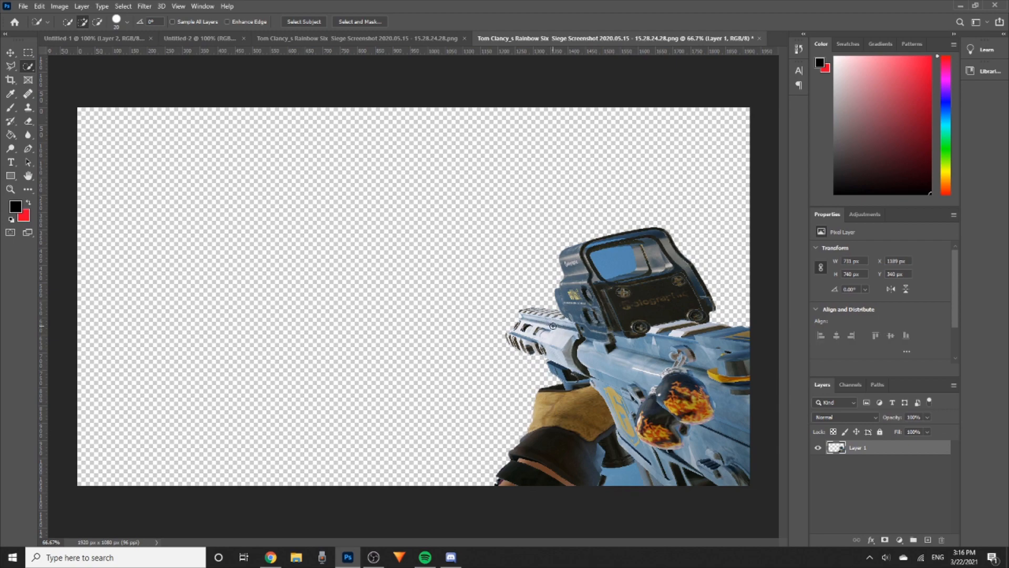
left_click_drag(613, 269, 614, 267)
key("Delete")
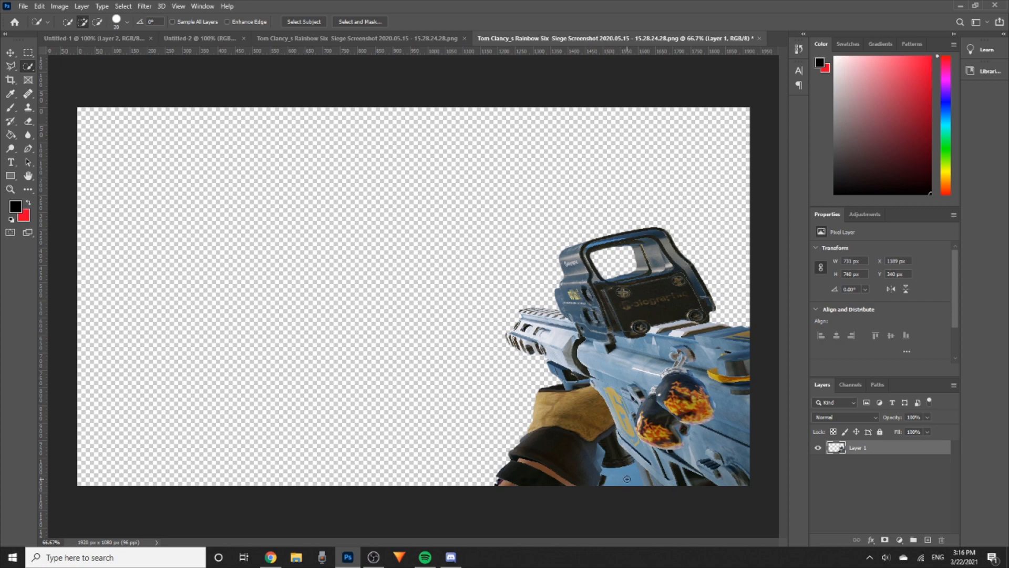
left_click(628, 479)
key("Delete")
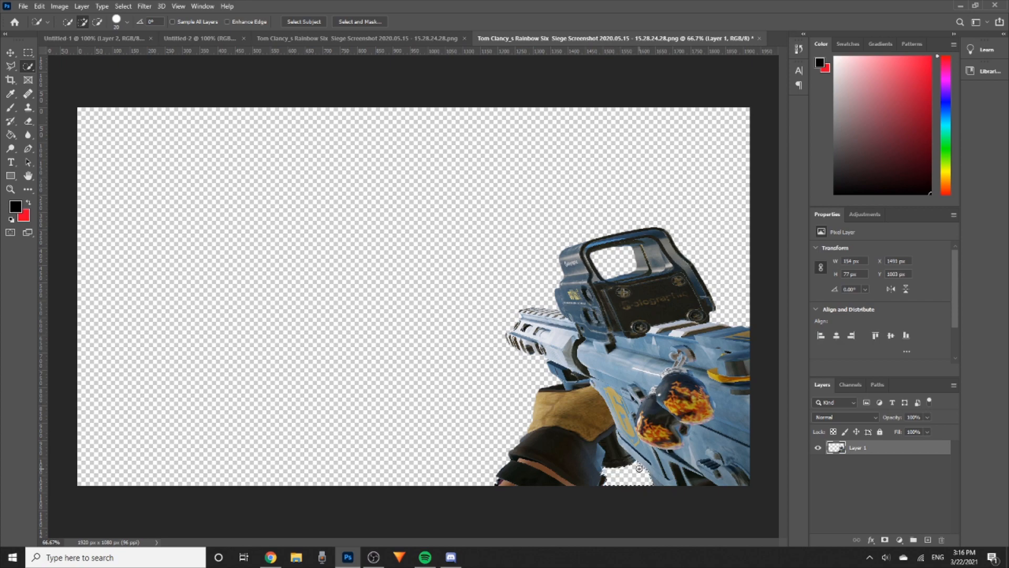
key("ctrl+d")
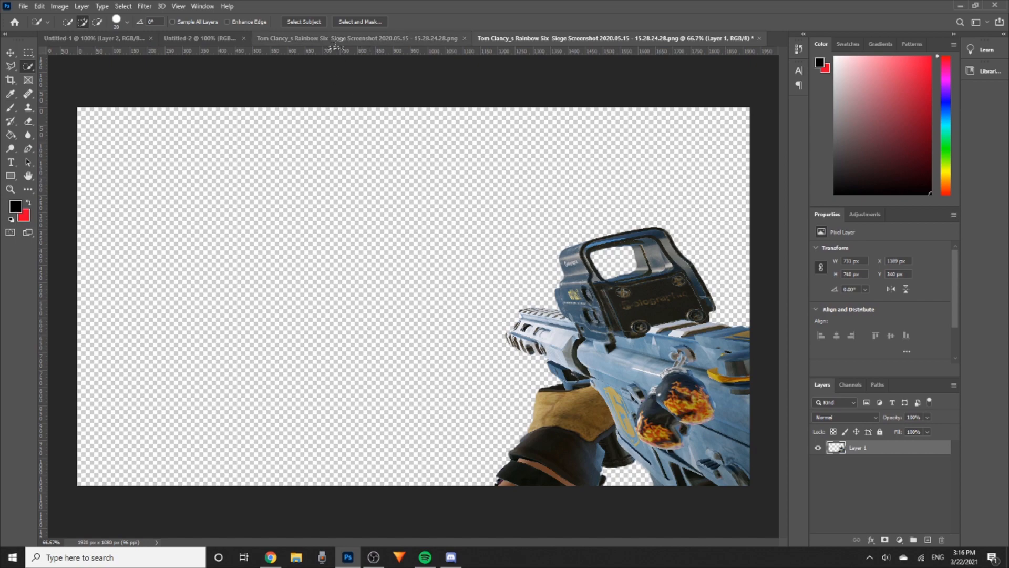
Compare the weapon cutouts in the two Rainbow Six Siege screenshot documents
left_click(10, 52)
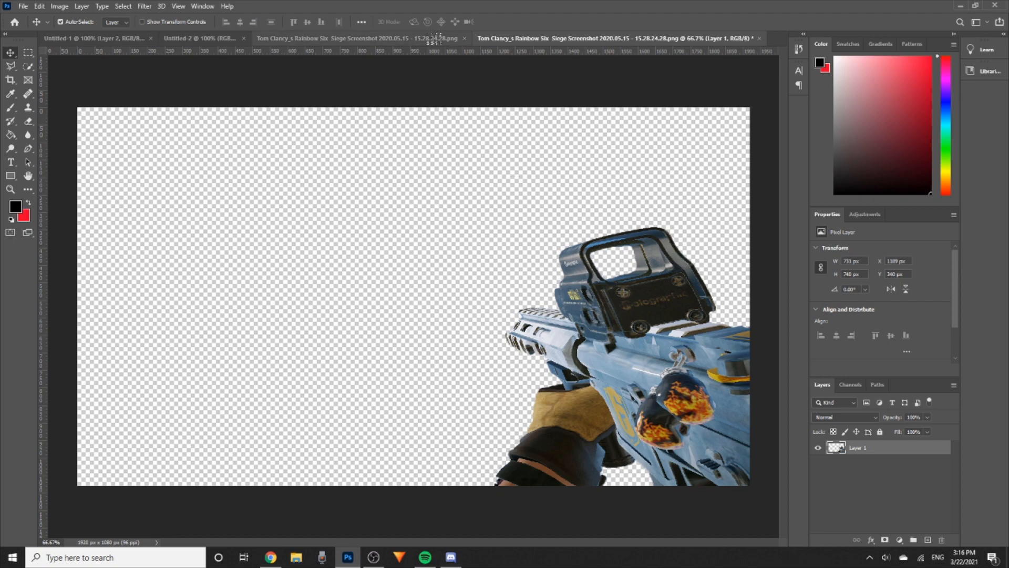
left_click(436, 39)
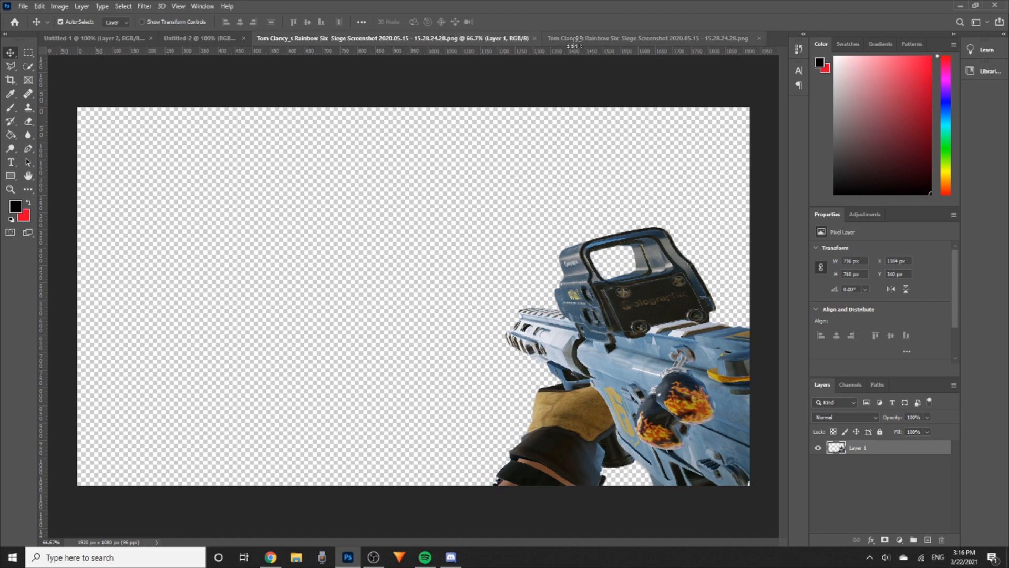
left_click(576, 41)
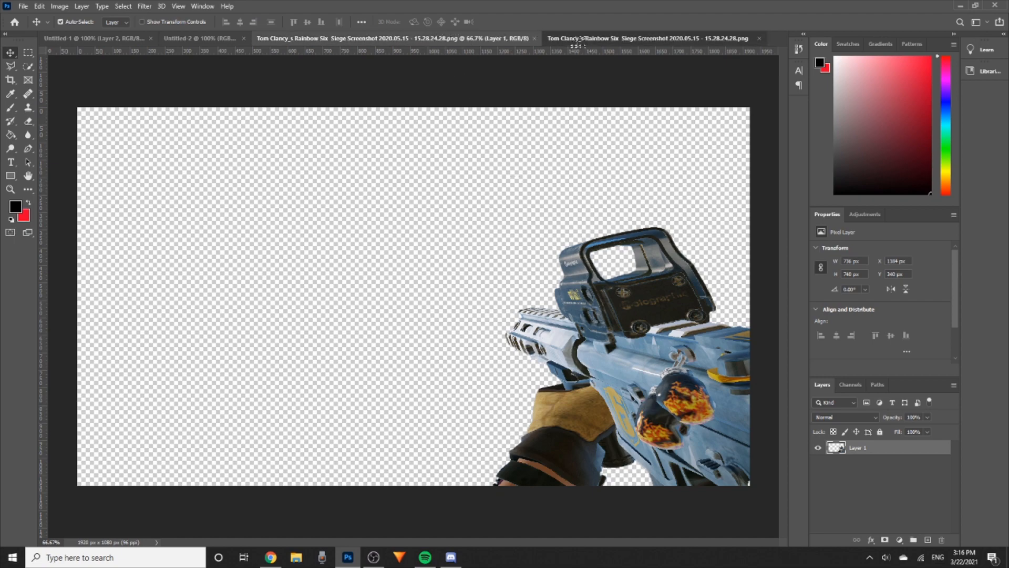
left_click(460, 42)
left_click(552, 39)
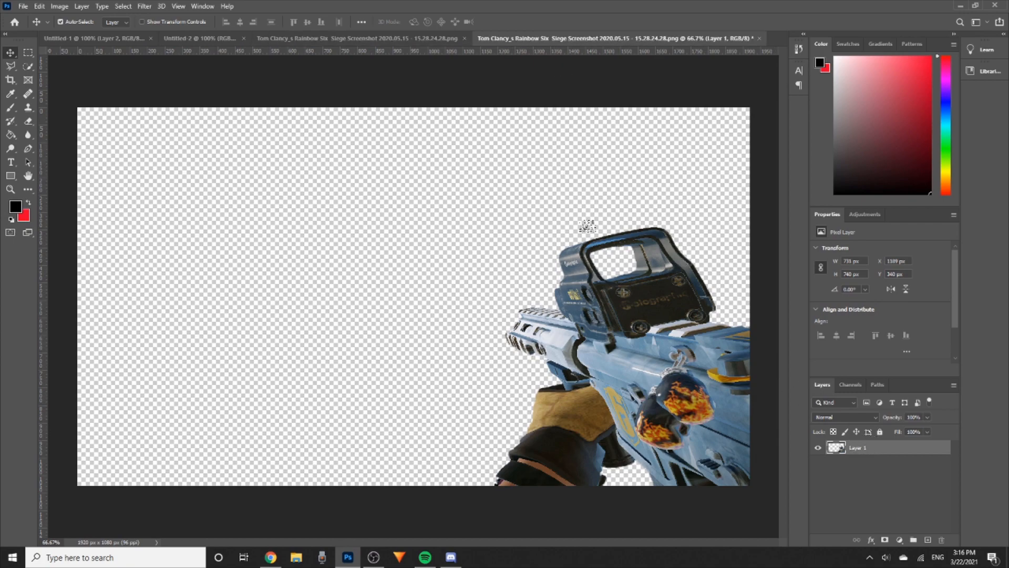
left_click(429, 39)
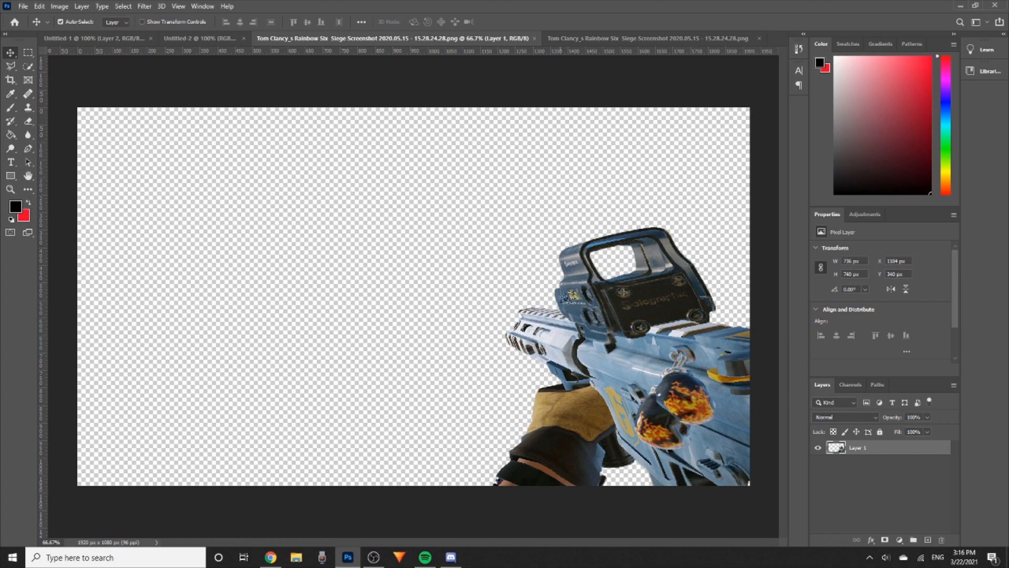
left_click(580, 41)
left_click(579, 41)
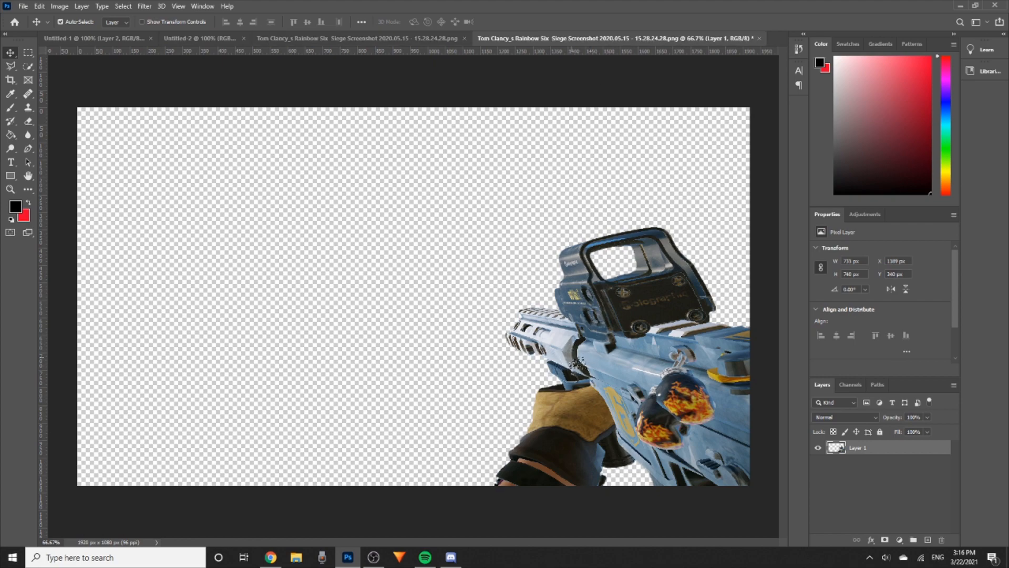
Move the weapon cutout into the Untitled-2 document and scale it down to about 524 x 530 px in the canvas's lower-right corner
left_click_drag(604, 359, 121, 46)
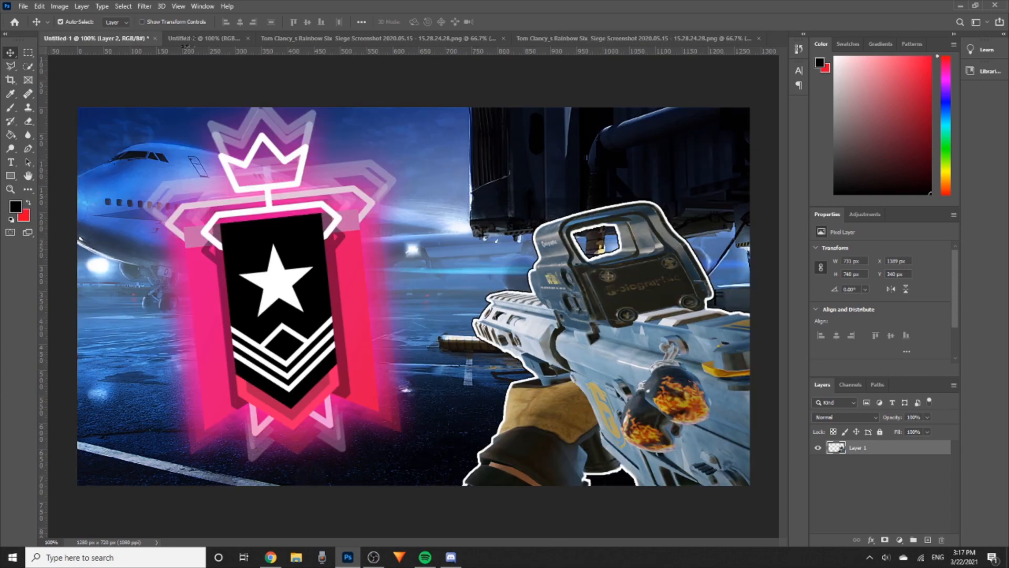
left_click_drag(184, 46, 611, 398)
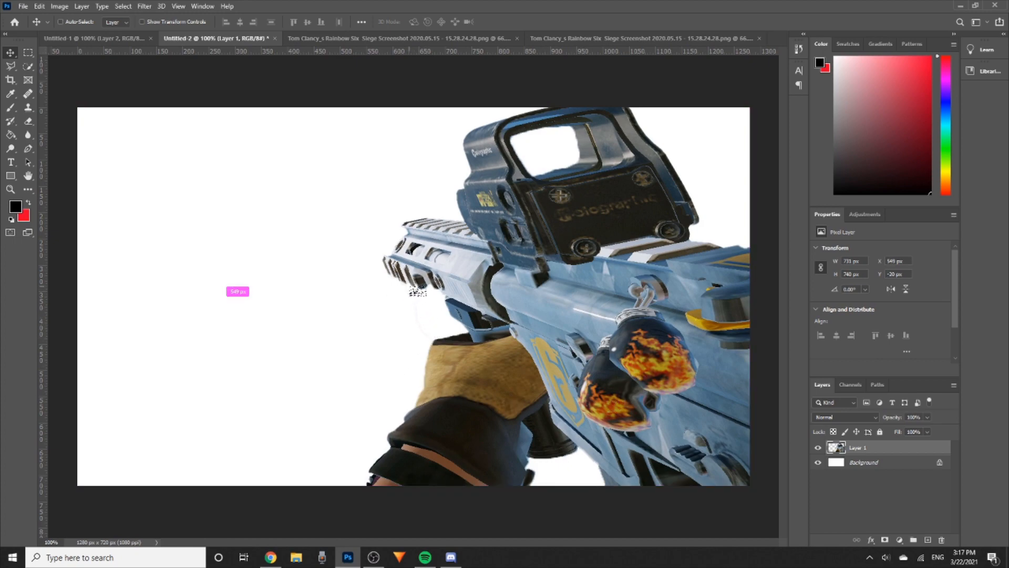
key("ctrl+t")
left_click_drag(366, 98, 475, 207)
key("Return")
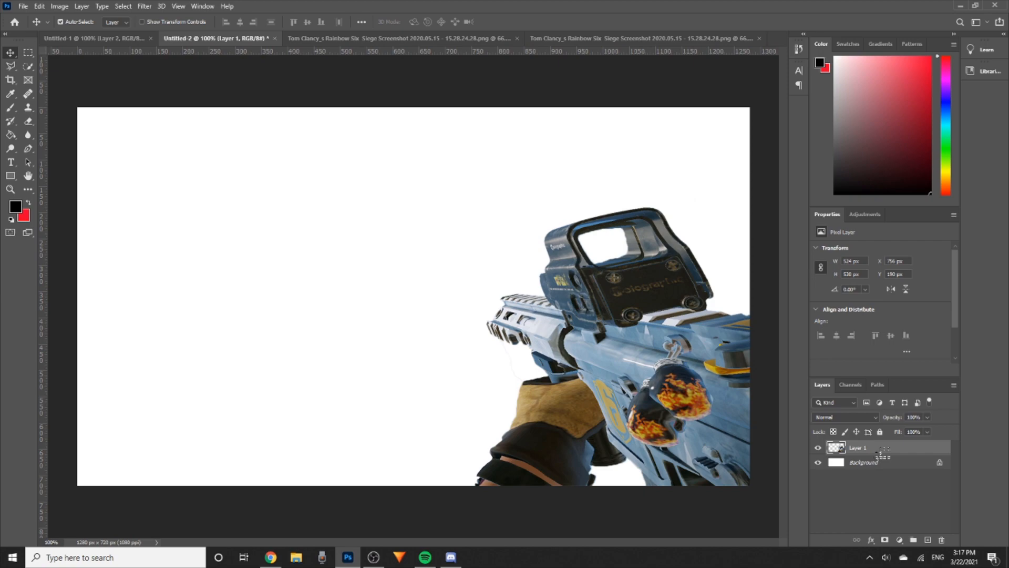
Add a Drop Shadow to the weapon layer and erase the stray outline under the barrel with the Eraser
left_click(606, 261)
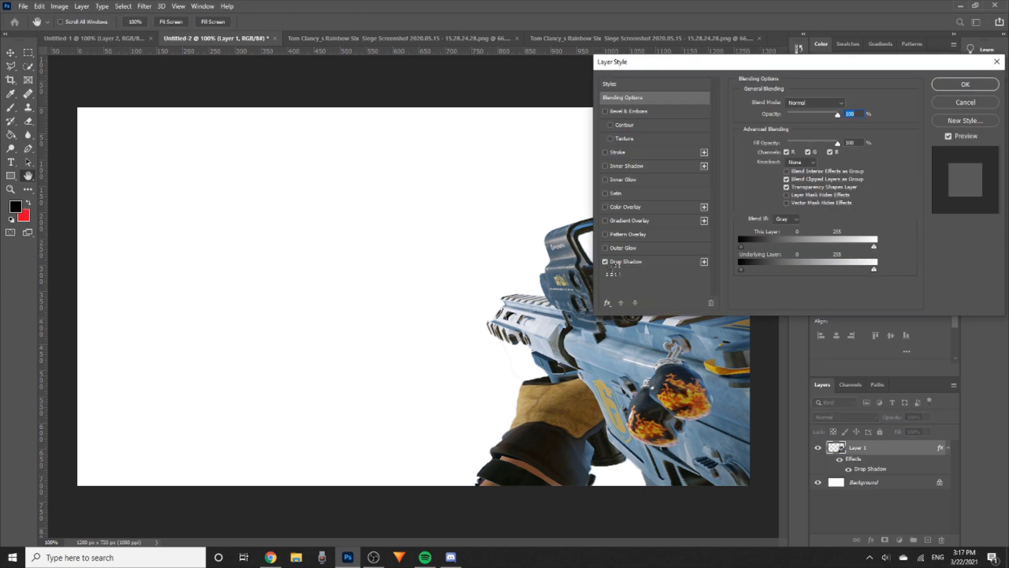
left_click(965, 84)
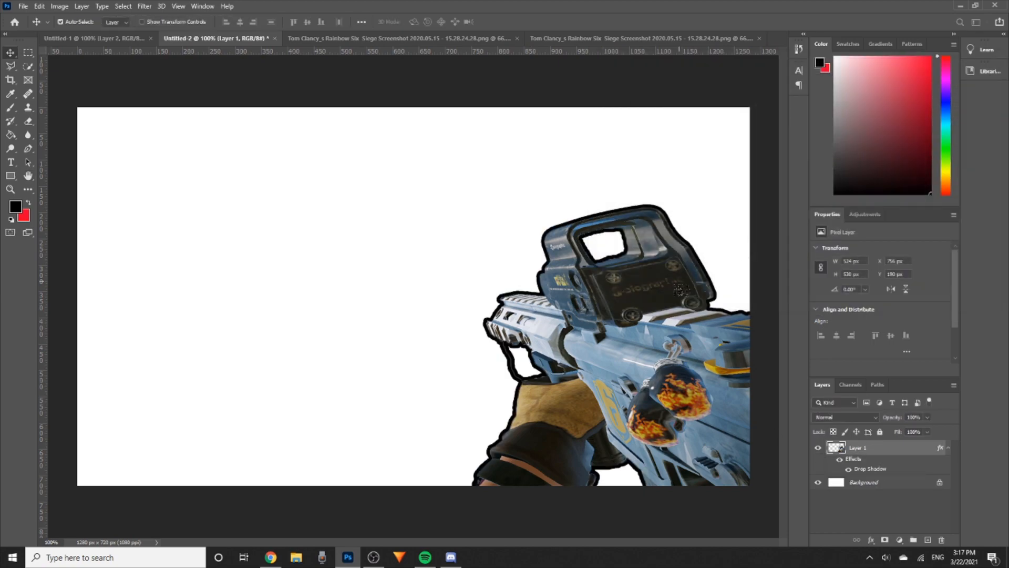
left_click(28, 121)
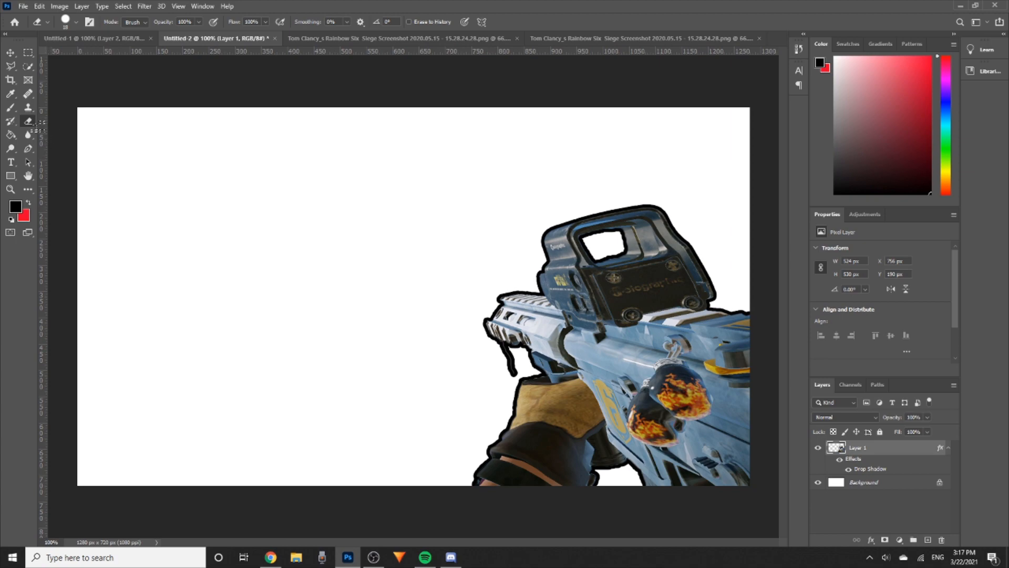
left_click_drag(519, 366, 503, 348)
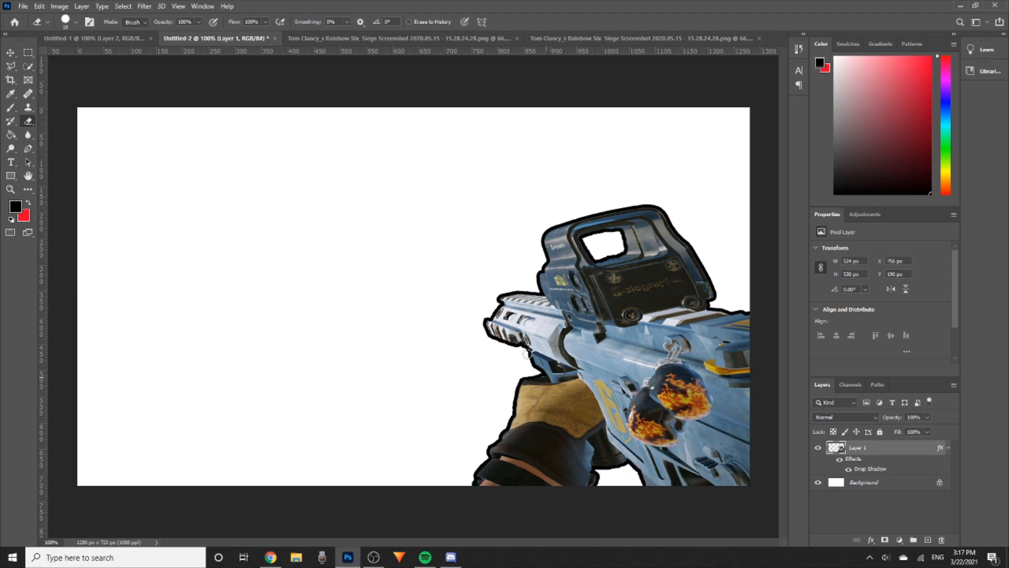
left_click(10, 52)
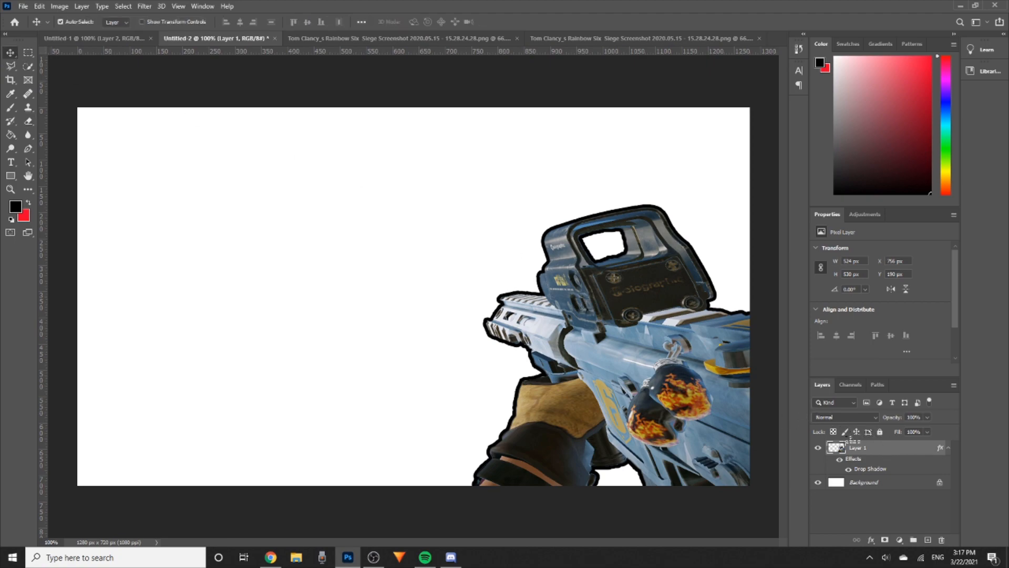
Add an Outer Glow to the weapon layer with 100% spread, a 3 px size and the white colour ffffff
double_click(850, 444)
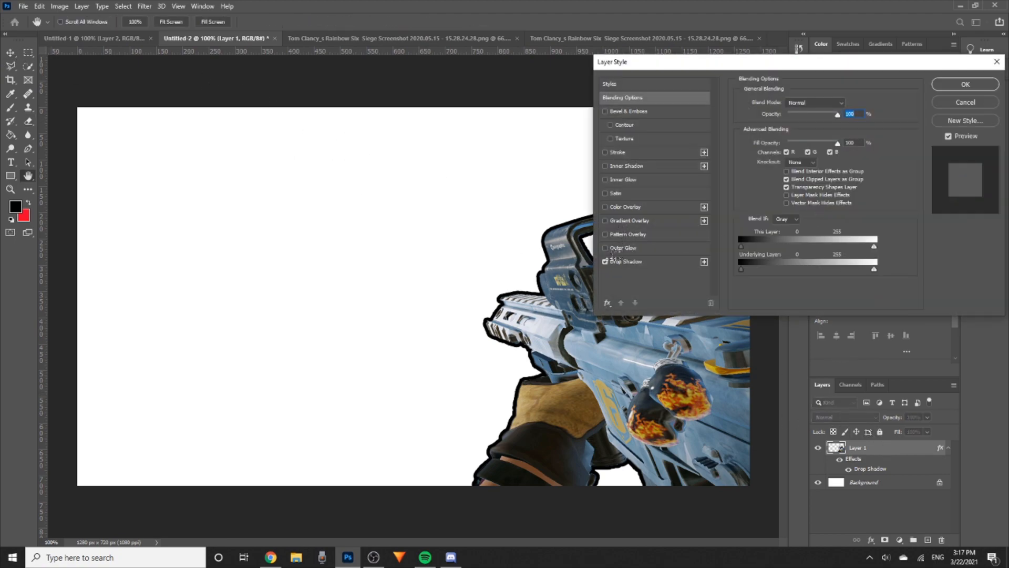
left_click(612, 251)
left_click(623, 248)
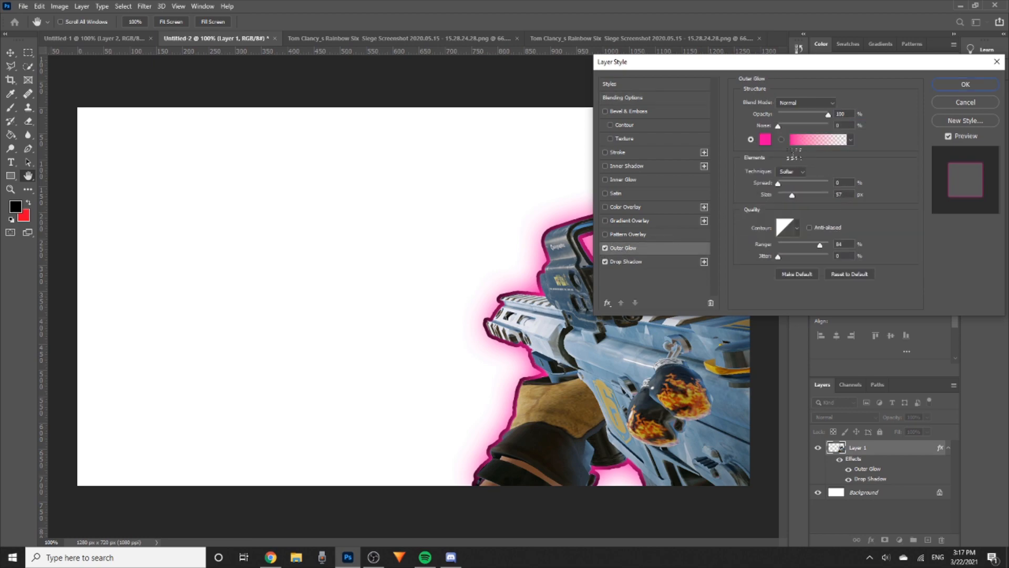
left_click_drag(779, 183, 888, 186)
left_click_drag(798, 200, 787, 199)
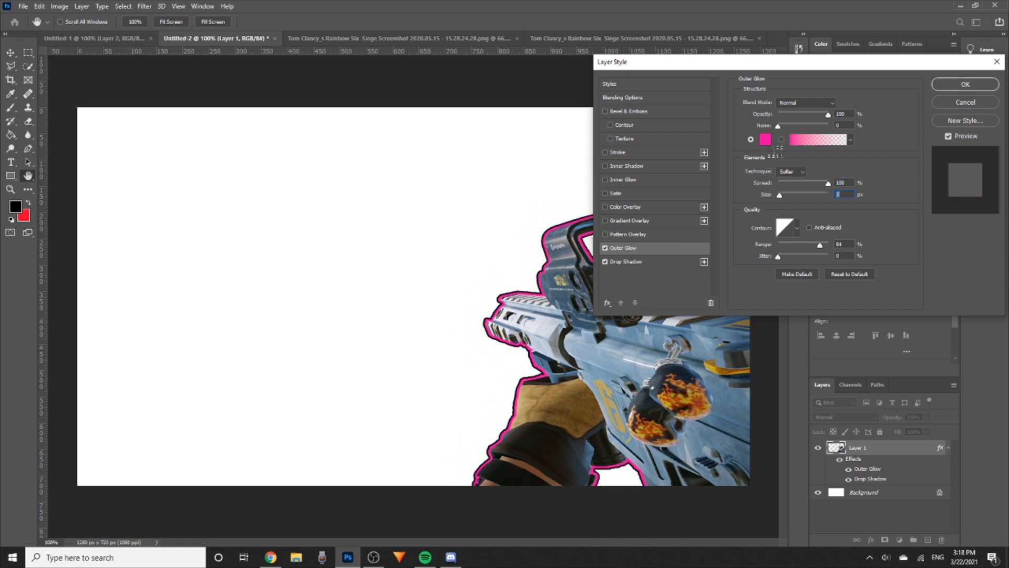
left_click(765, 140)
left_click_drag(576, 237, 539, 237)
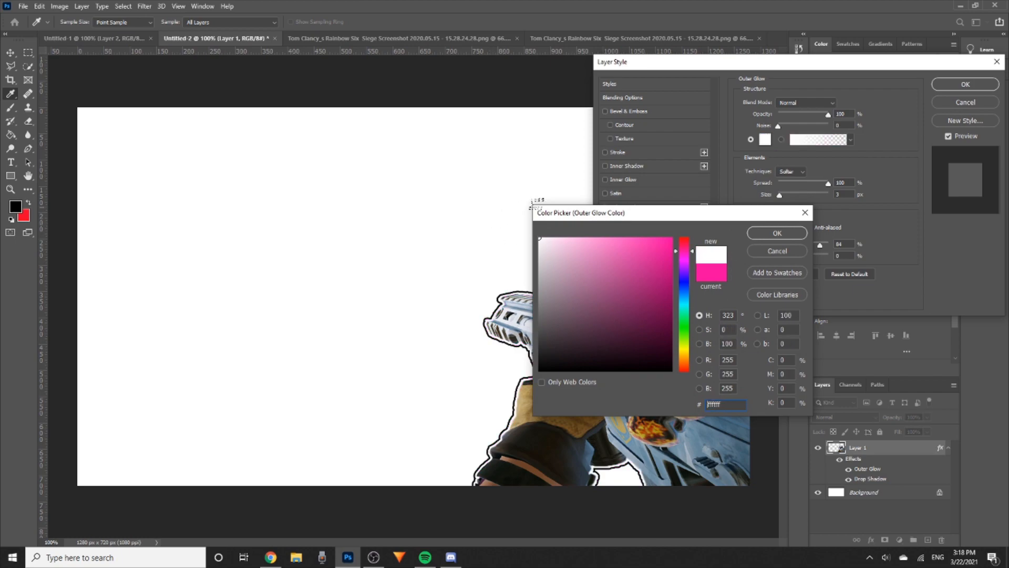
left_click(758, 233)
left_click(966, 85)
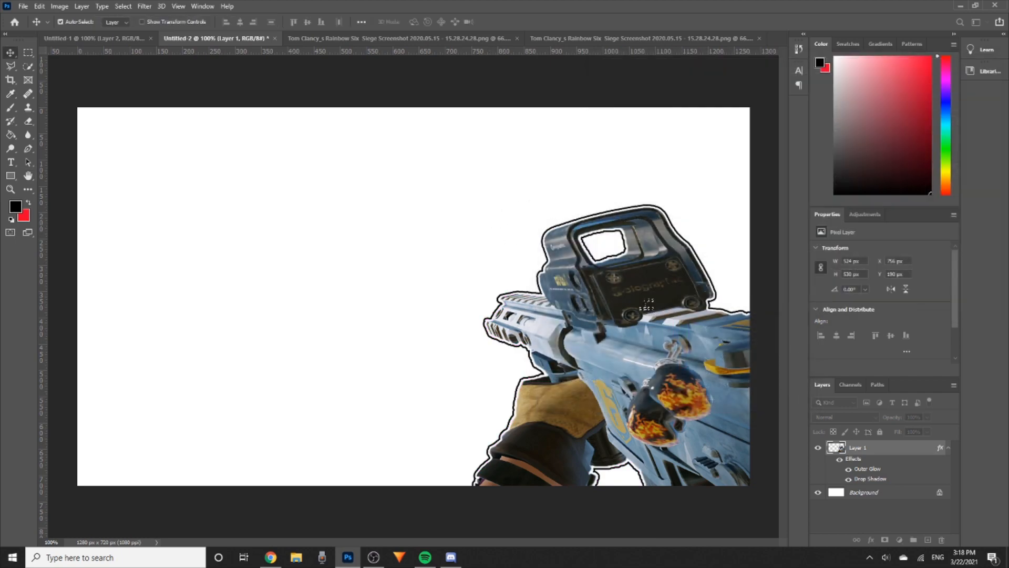
Check the finished thumbnail in Untitled-1 and set the Untitled-2 weapon's Outer Glow to 0% spread and 250 px size
left_click_drag(494, 249, 581, 339)
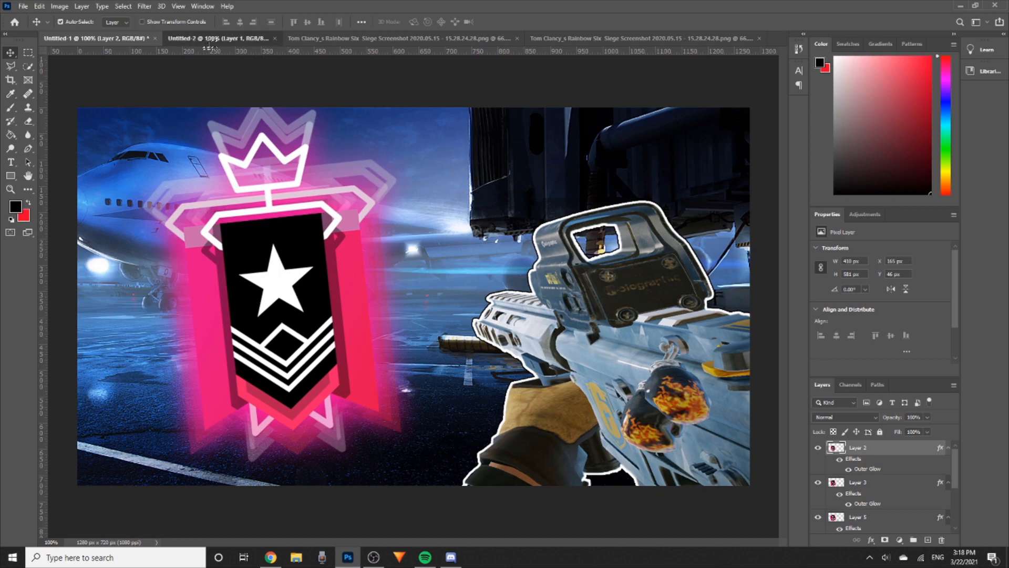
left_click(210, 40)
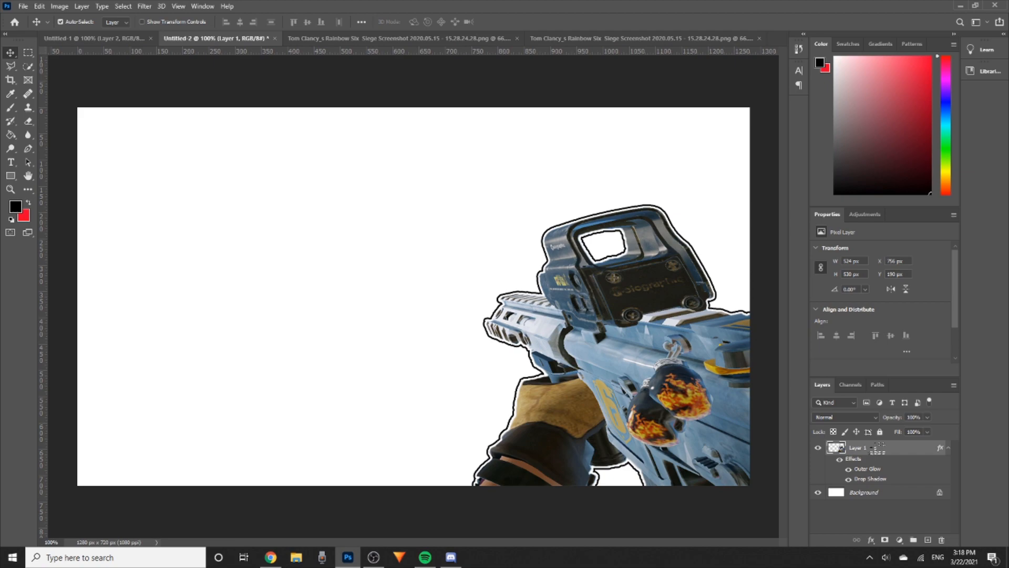
double_click(876, 448)
left_click(635, 248)
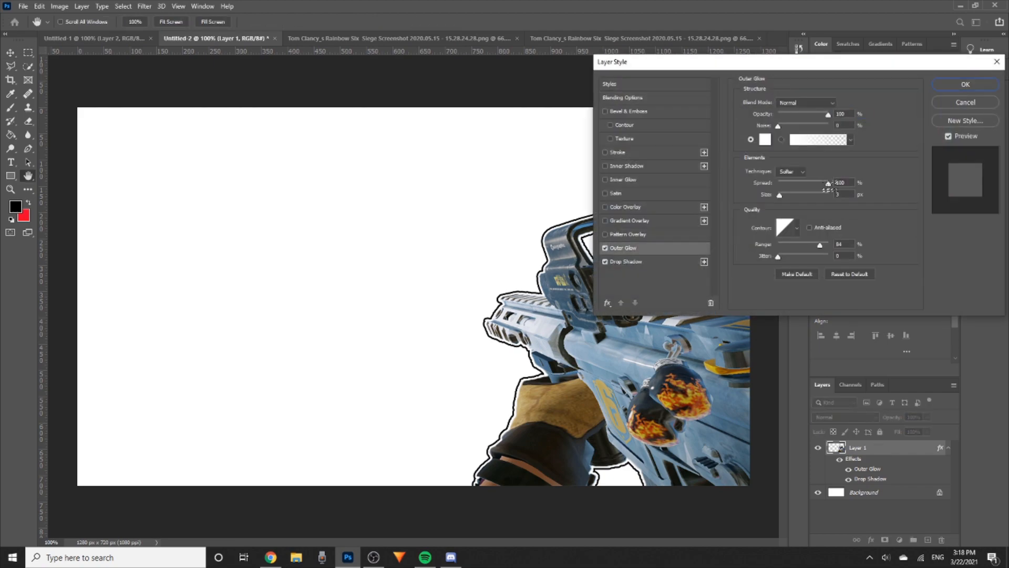
left_click_drag(829, 183, 890, 205)
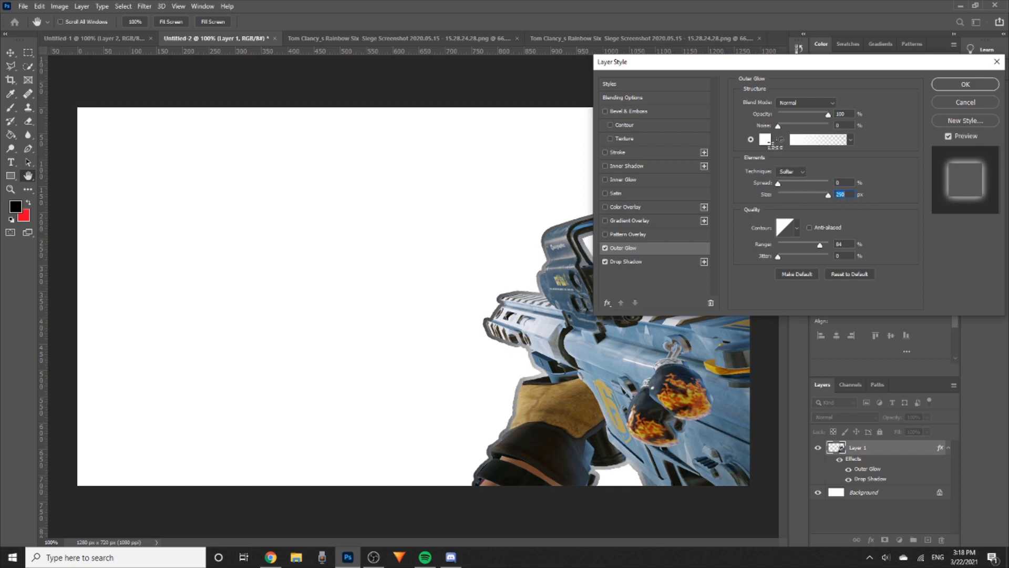
Try red ff0000 as the weapon's Outer Glow colour and set it back to white
left_click(766, 139)
left_click(671, 239)
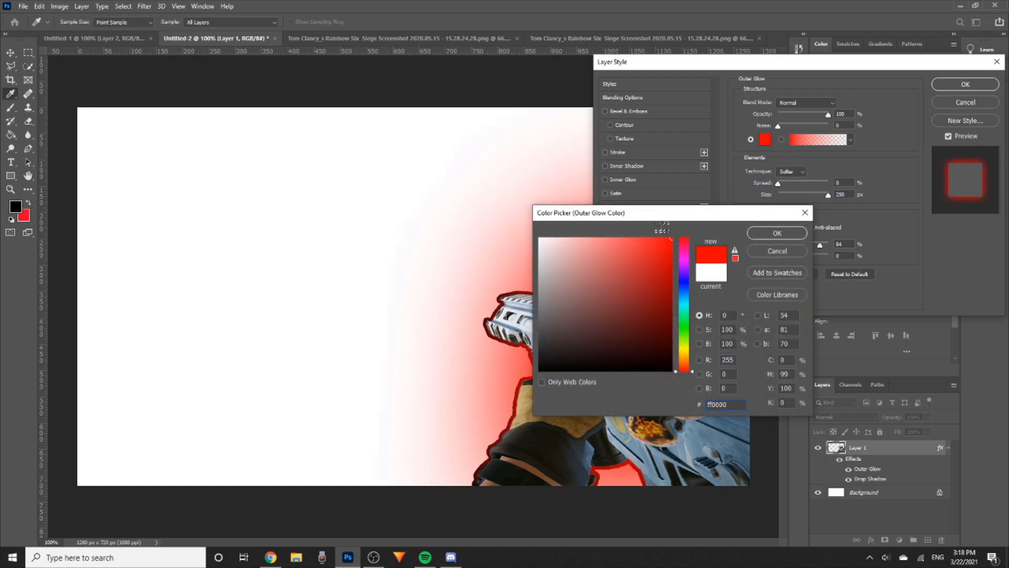
left_click_drag(661, 223, 601, 211)
left_click(391, 206)
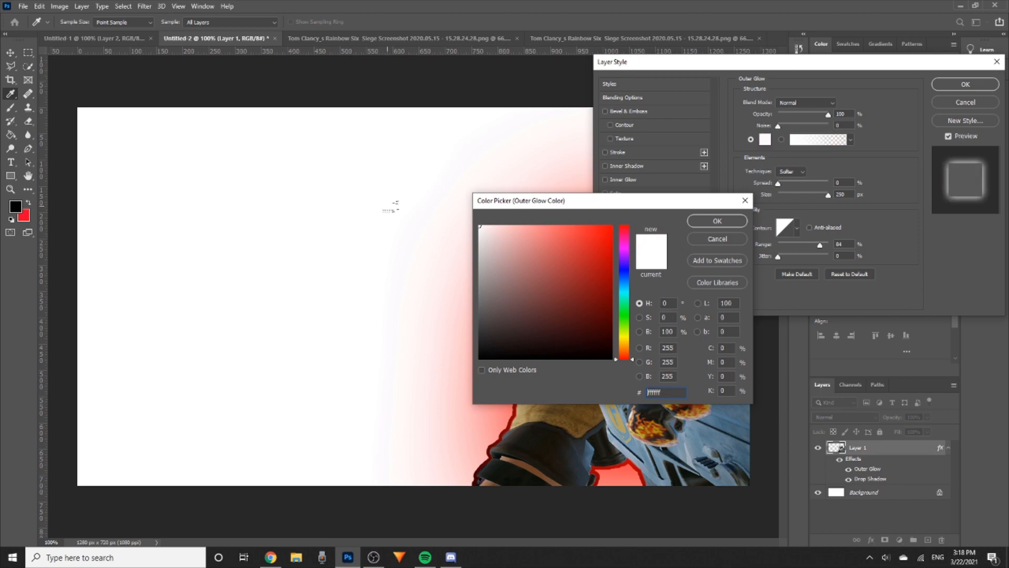
left_click(715, 221)
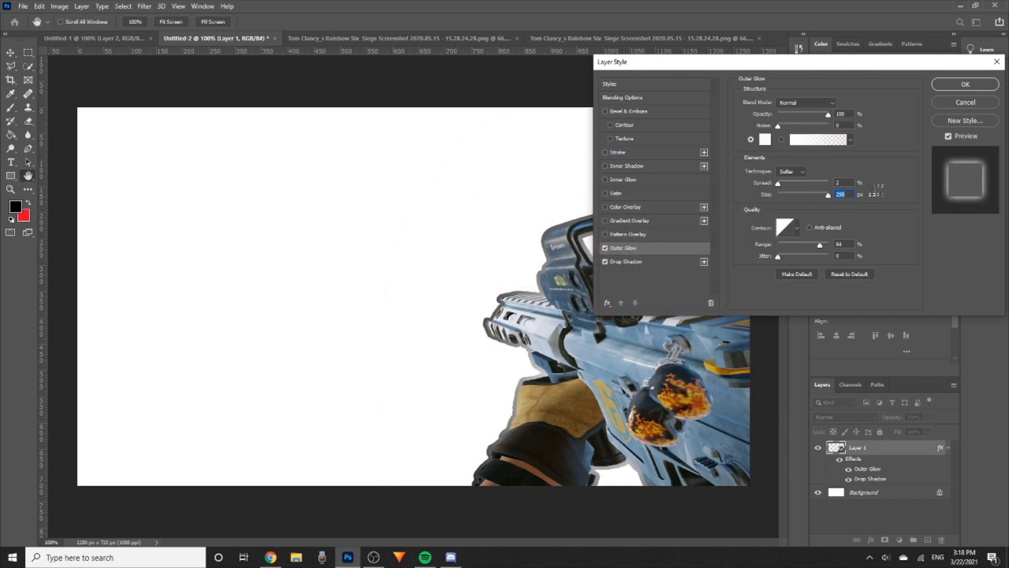
Tighten the weapon's Outer Glow into a thin solid white outline and apply the layer style
left_click_drag(778, 183, 788, 202)
left_click(966, 85)
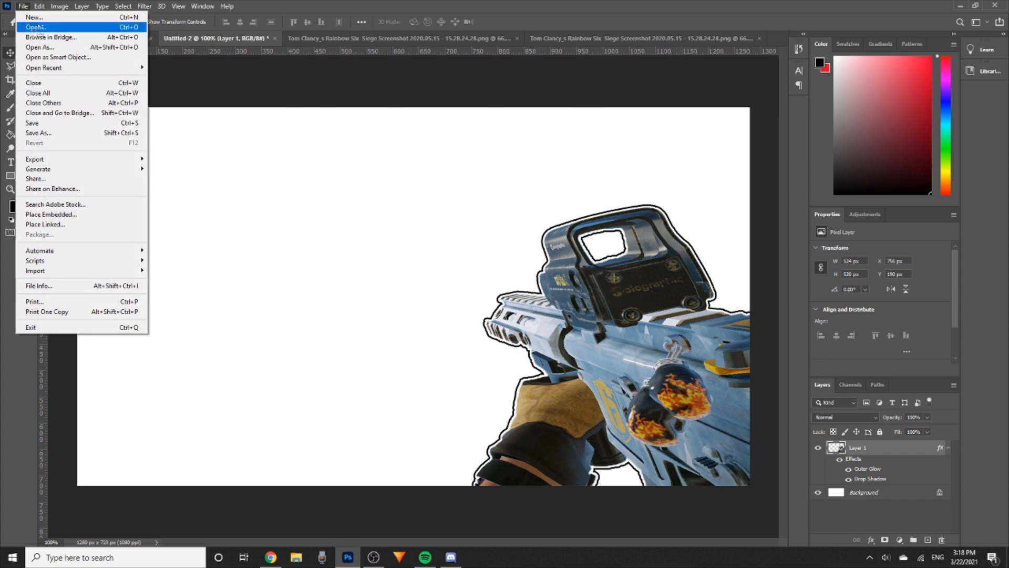
Open the airport background games-tom-clancys-rainbow-six-siege-52557.jpg from the Backgrounds folder in Pictures
left_click(35, 27)
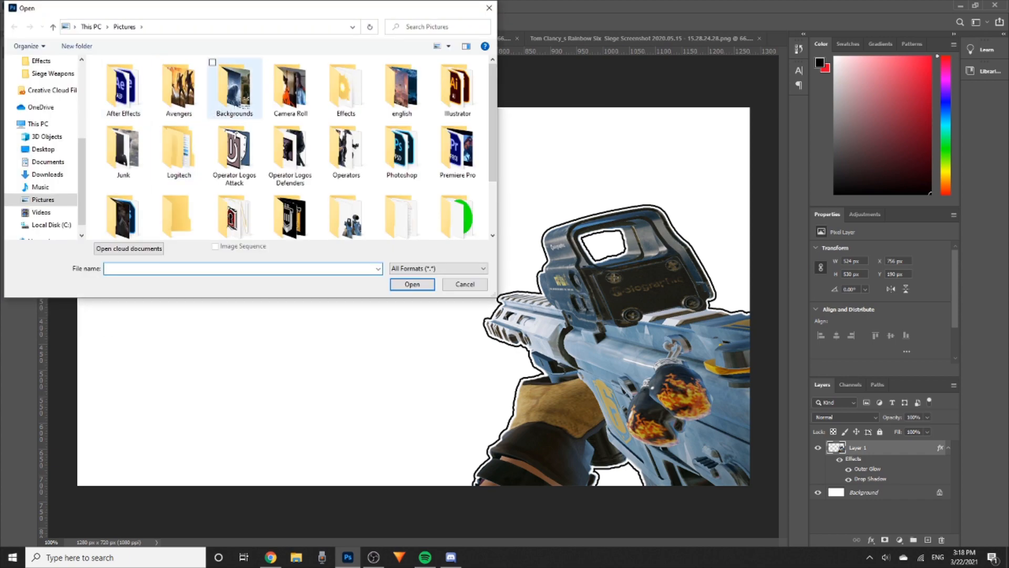
double_click(226, 90)
scroll(265, 152, "down", 2)
scroll(266, 153, "down", 2)
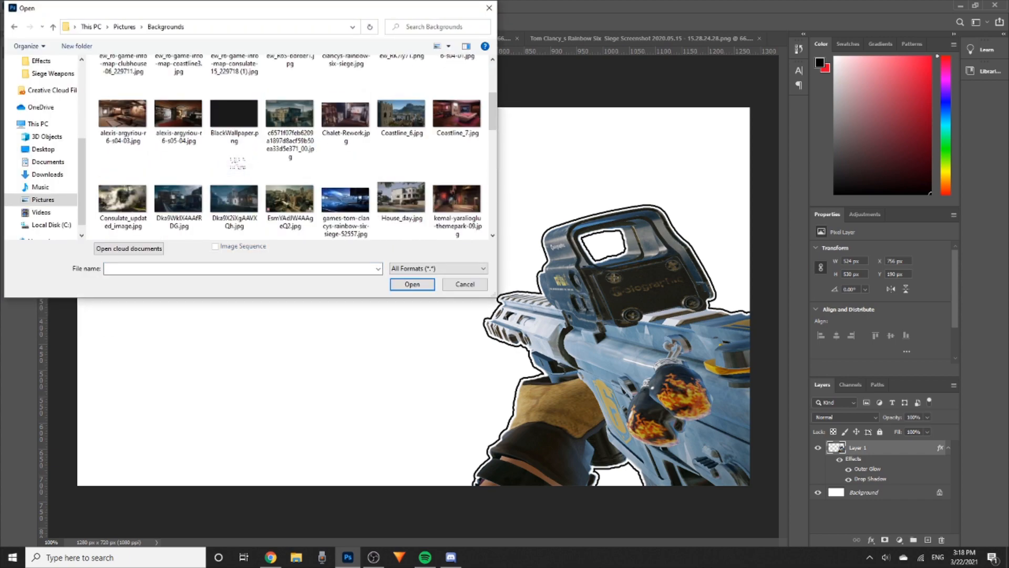
double_click(348, 211)
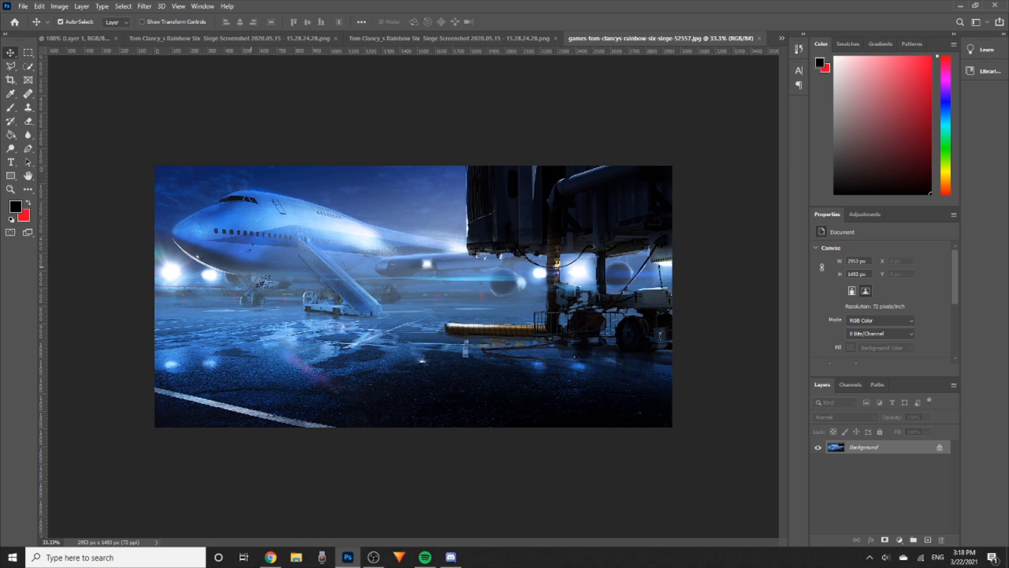
Bring the airport picture into Untitled-2, scale it to 1424 x 720 px to fill the canvas, and move its layer below the weapon
left_click_drag(266, 300, 330, 343)
key("ctrl+t")
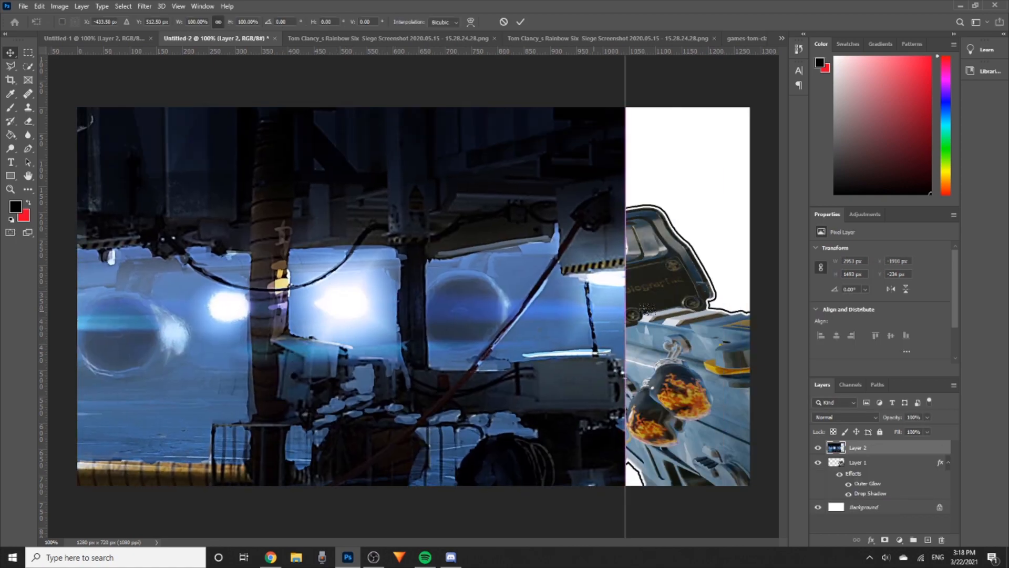
left_click_drag(625, 281, 292, 309)
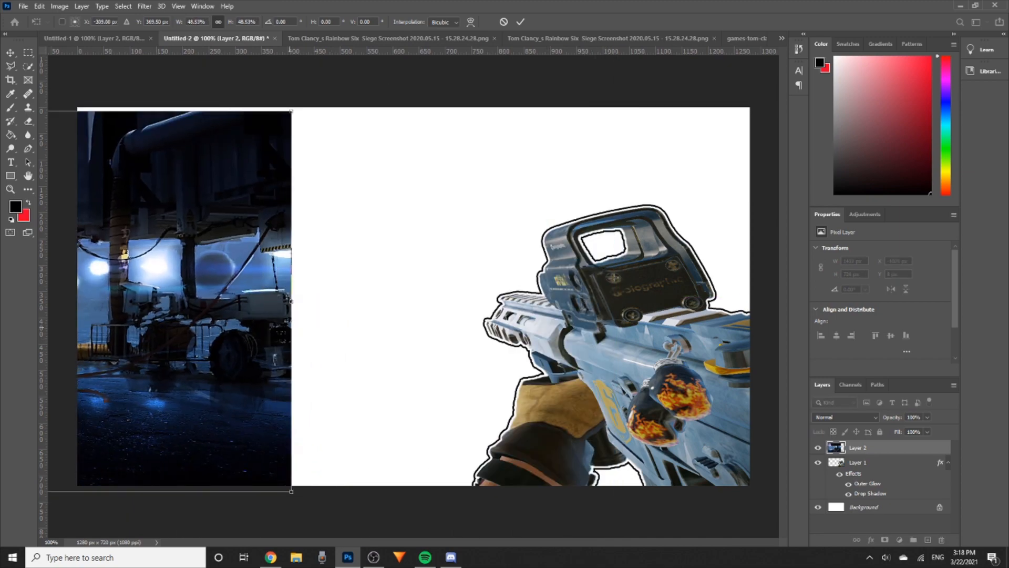
left_click_drag(258, 339, 661, 344)
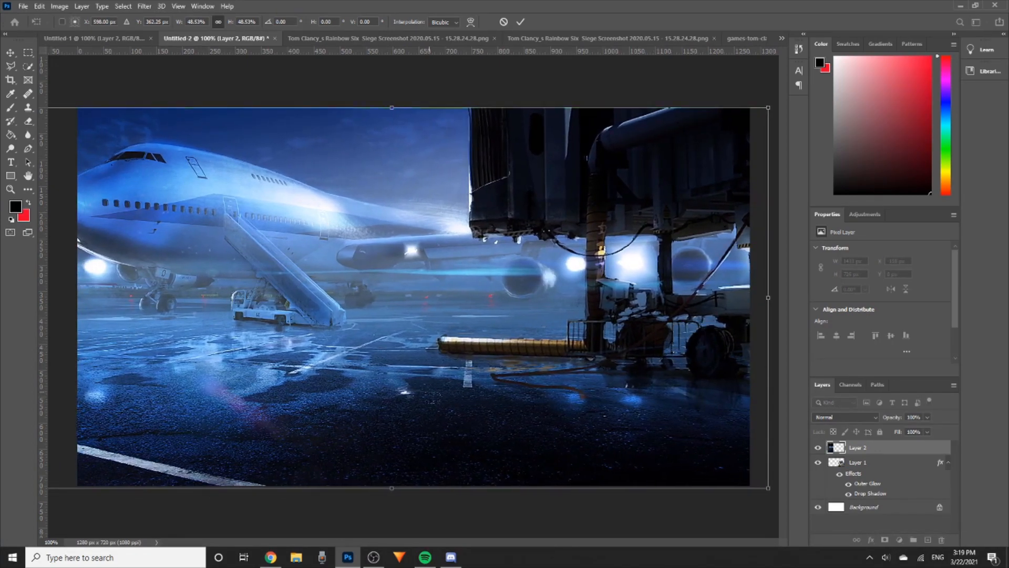
left_click_drag(419, 391, 428, 391)
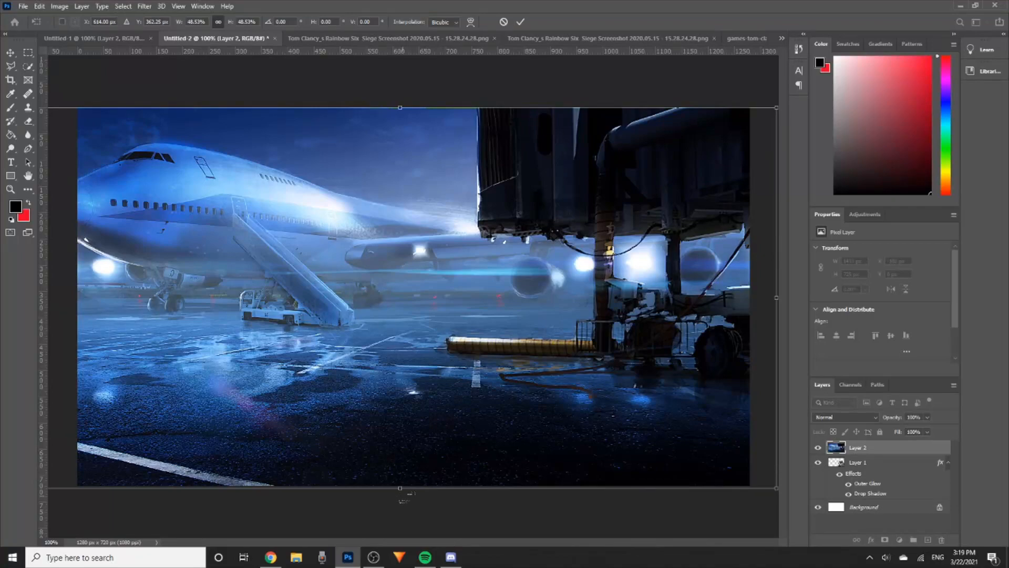
mouse_move(400, 489)
left_mouse_down()
mouse_move(413, 527)
mouse_move(412, 491)
left_mouse_up()
key("Return")
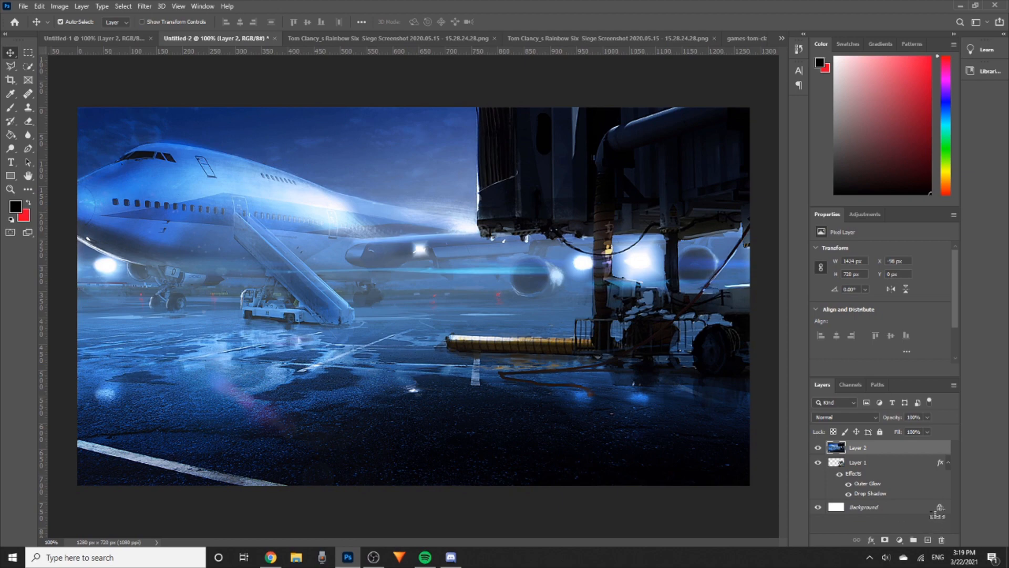
left_click_drag(865, 451, 872, 500)
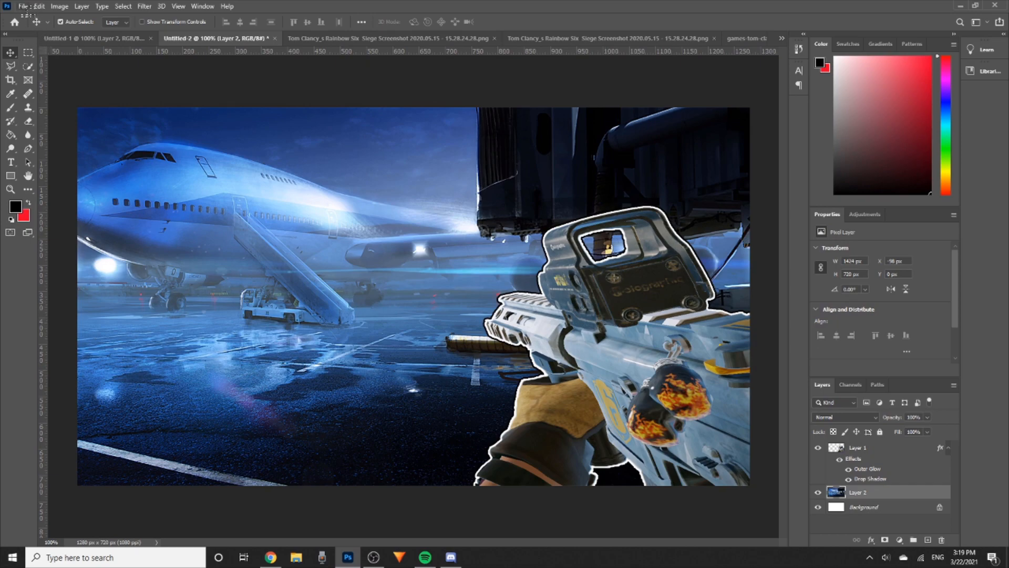
Open the rank emblem hd-rank23.png from the Siege Ranks folder in Pictures
left_click(24, 7)
left_click(33, 31)
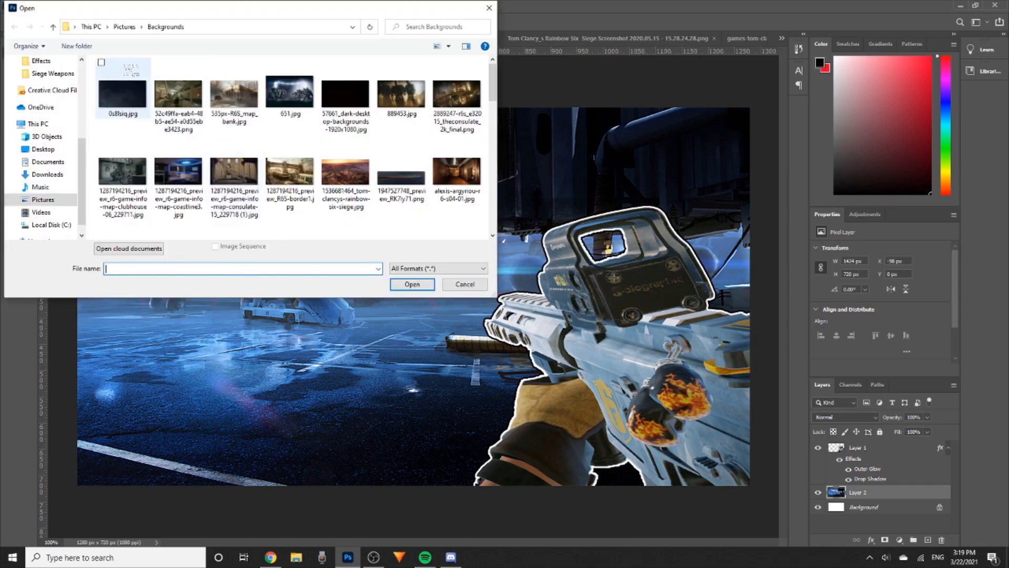
left_click(124, 26)
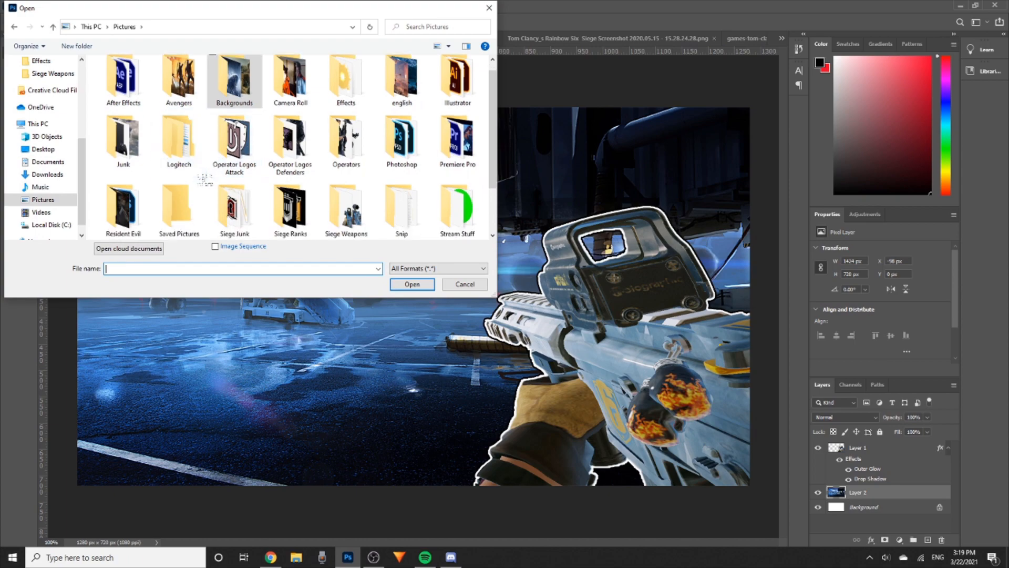
scroll(315, 158, "up", 1)
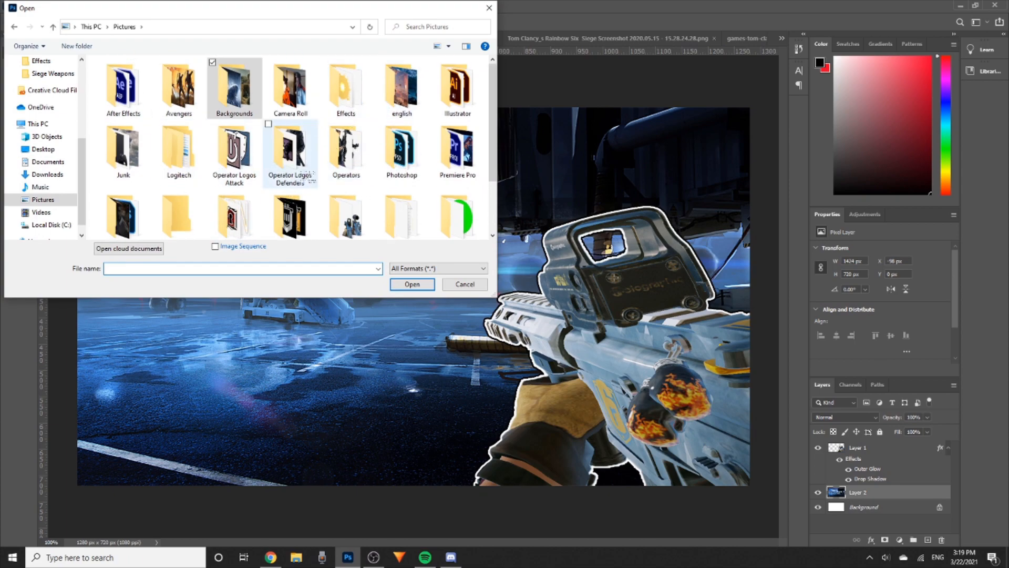
scroll(309, 174, "down", 2)
double_click(290, 139)
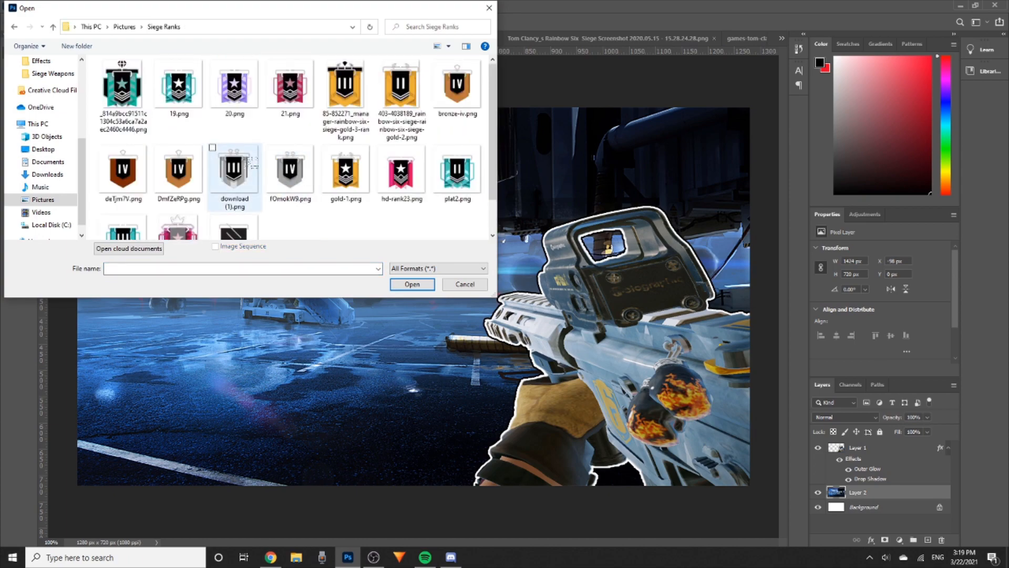
left_click(304, 95)
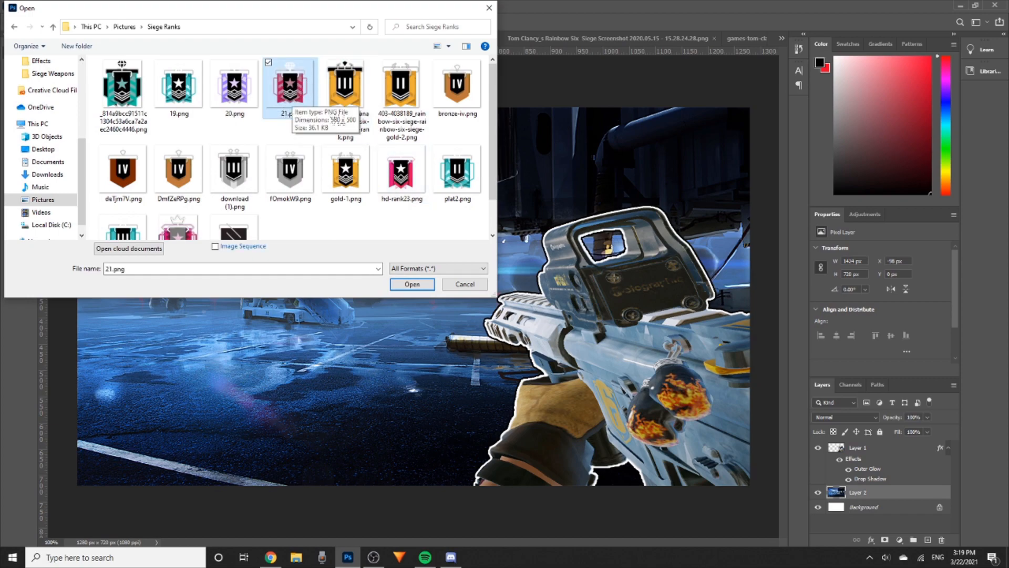
left_click(401, 173)
scroll(401, 173, "down", 1)
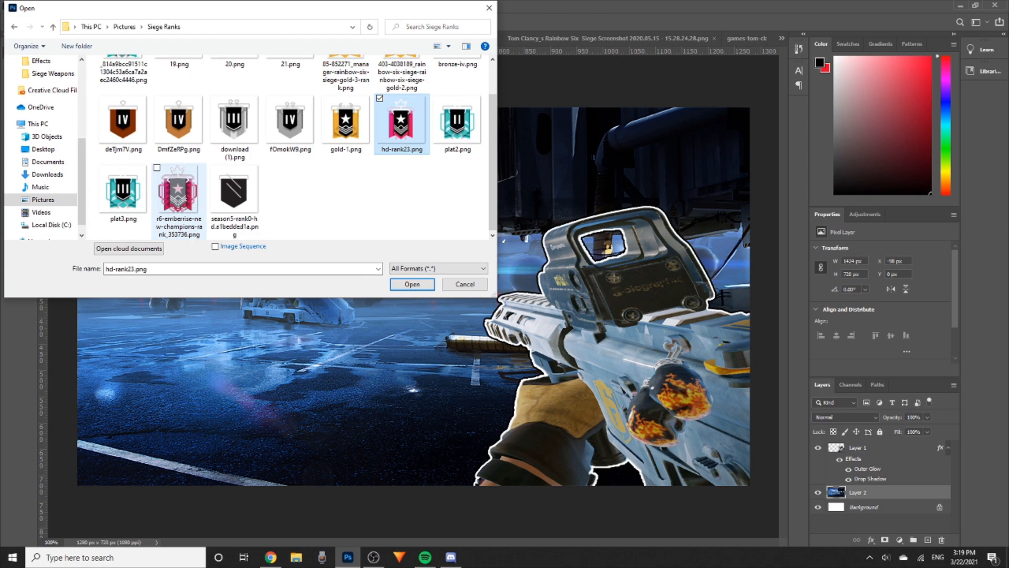
left_click(177, 192)
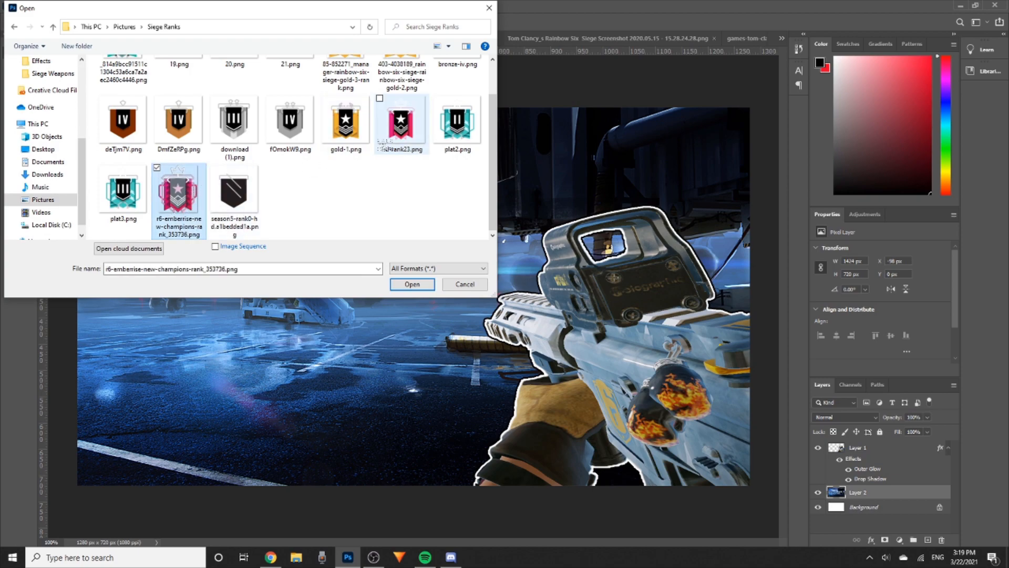
double_click(400, 141)
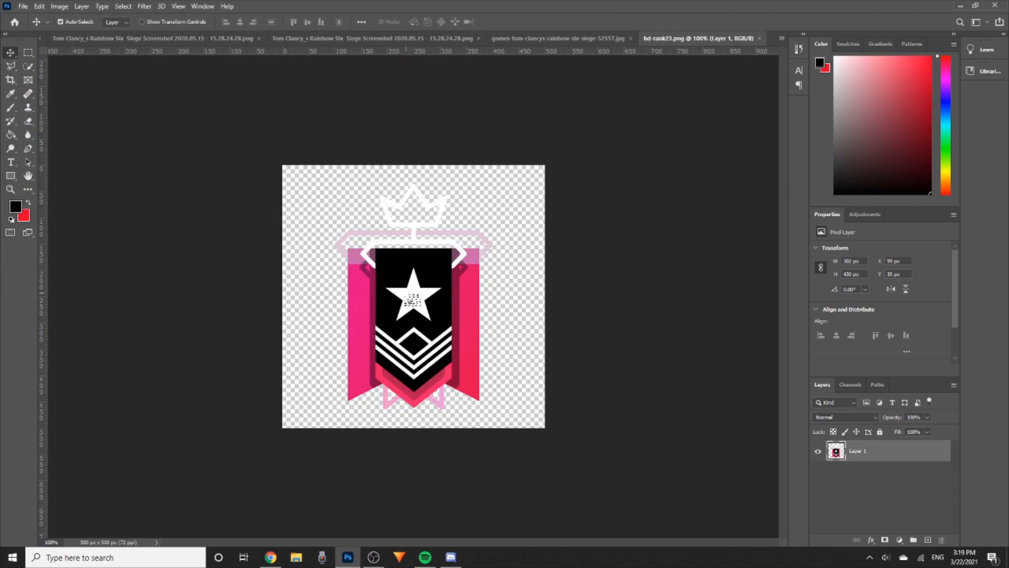
Place the rank emblem in Untitled-2 in front of the plane, tilted slightly counterclockwise and enlarged to about 413 x 592 px
left_click_drag(411, 298, 298, 379)
key("ctrl+t")
left_click_drag(295, 197, 285, 198)
left_click_drag(377, 318, 436, 327)
left_click_drag(347, 346, 314, 325)
key("Return")
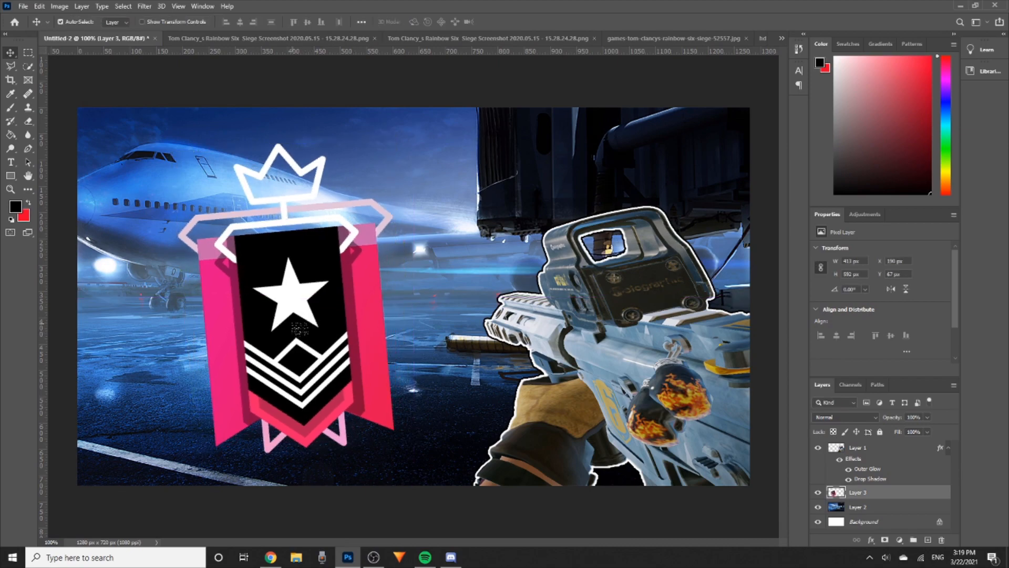
Close both weapon screenshots without saving and the airport picture, and check the emblem styling in Untitled-1
left_click(375, 38)
left_click(494, 39)
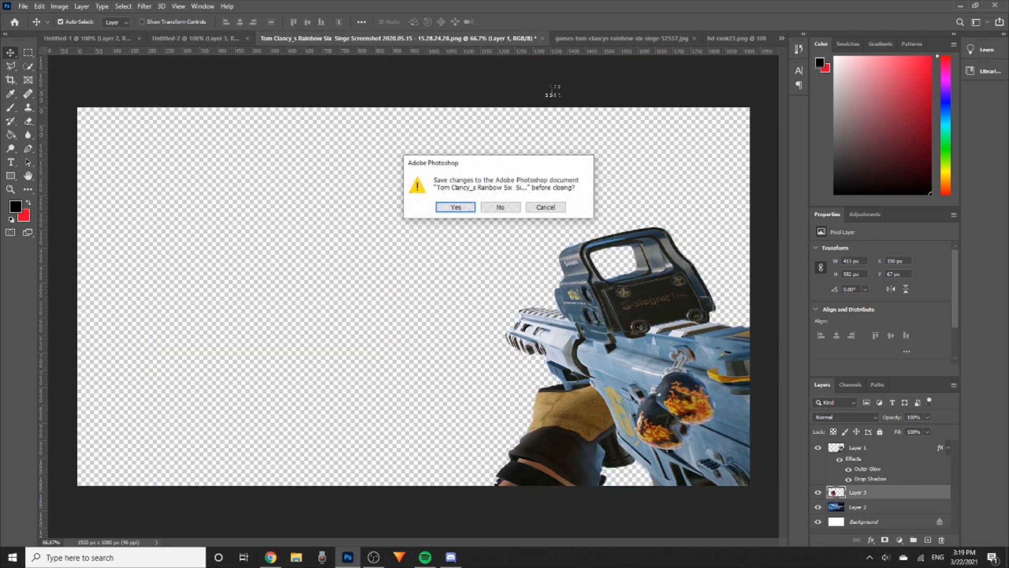
left_click(489, 204)
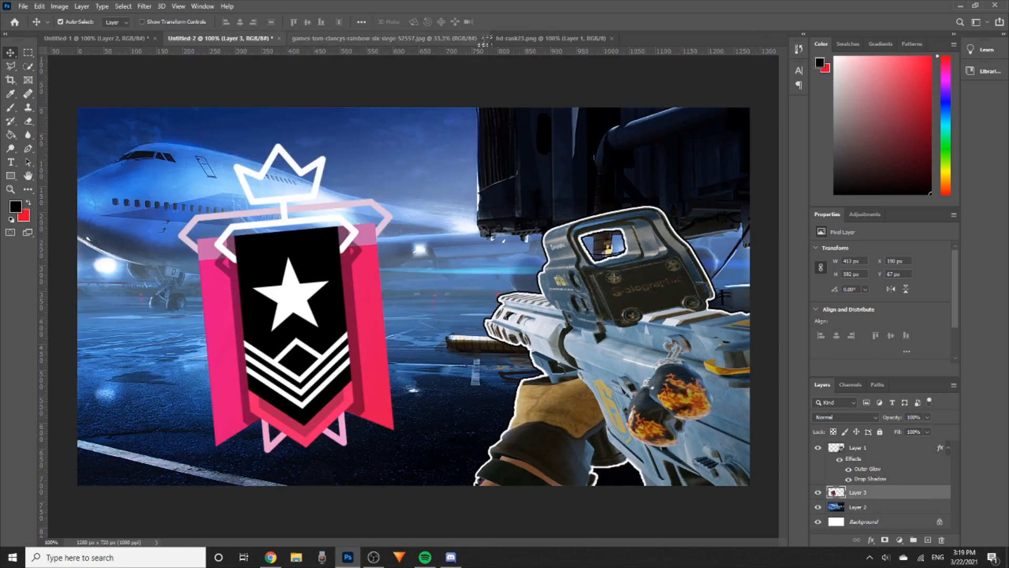
left_click(483, 39)
left_click(95, 39)
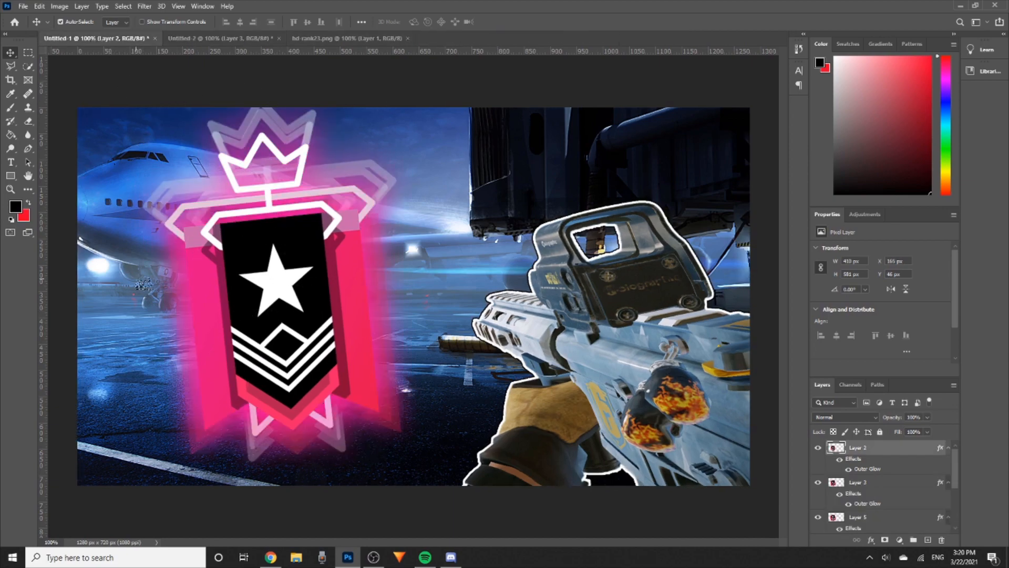
Duplicate the rank emblem in Untitled-2, enlarge the copy to about 109%, center it on the original and move its layer below it
left_click(218, 38)
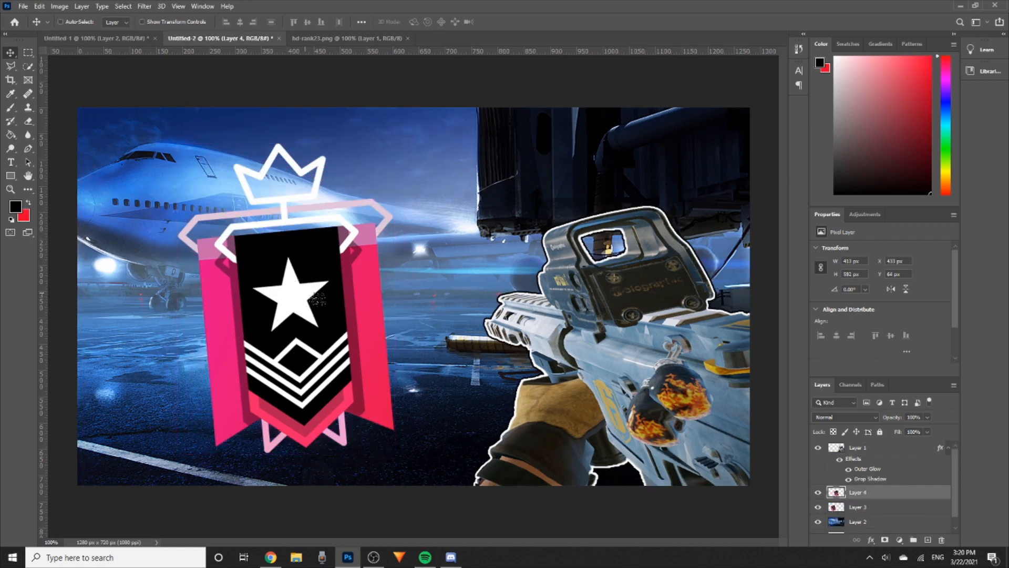
left_click_drag(314, 298, 284, 306)
key("ctrl+t")
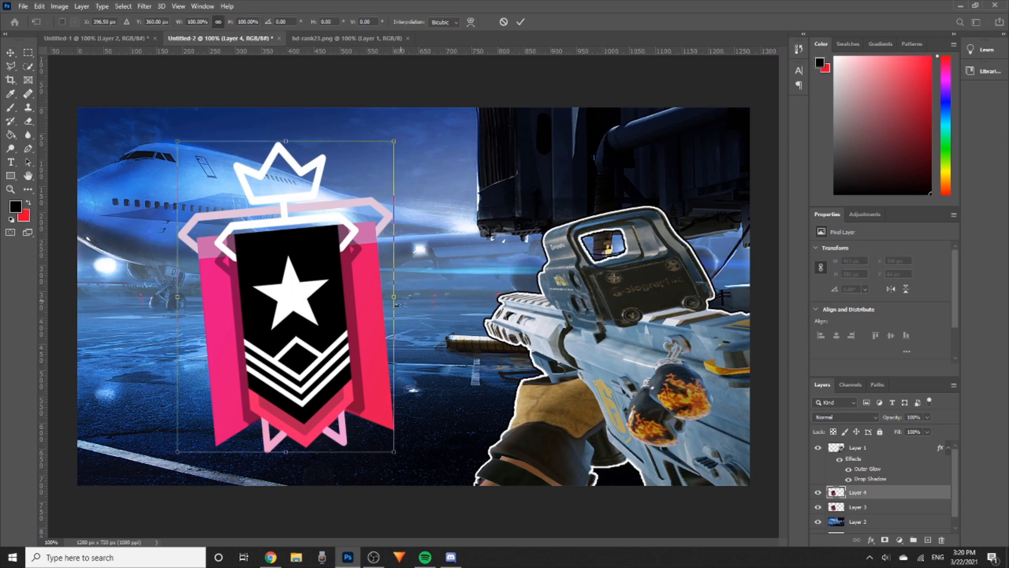
left_click_drag(394, 298, 411, 299)
key("Return")
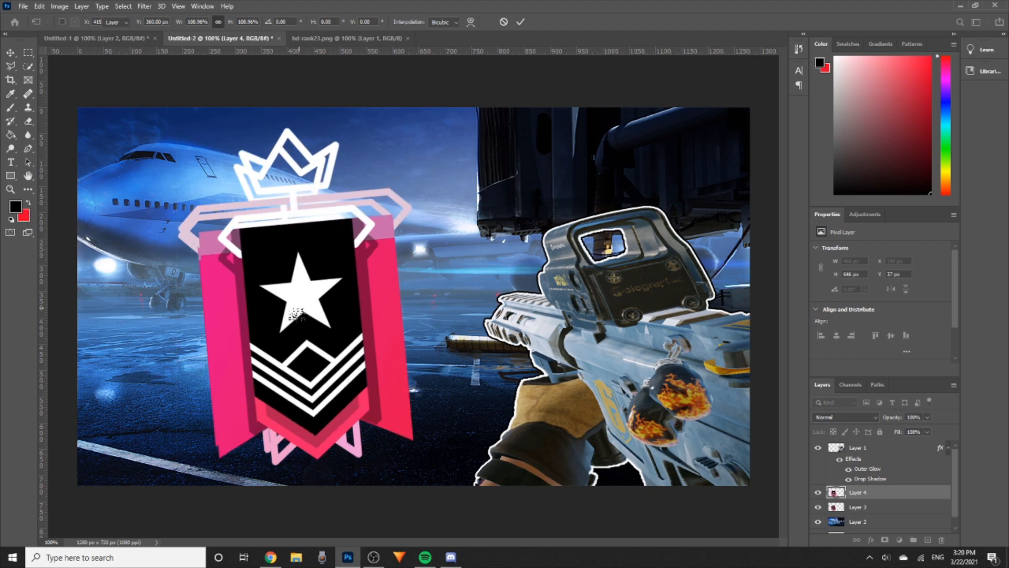
left_click_drag(288, 315, 283, 317)
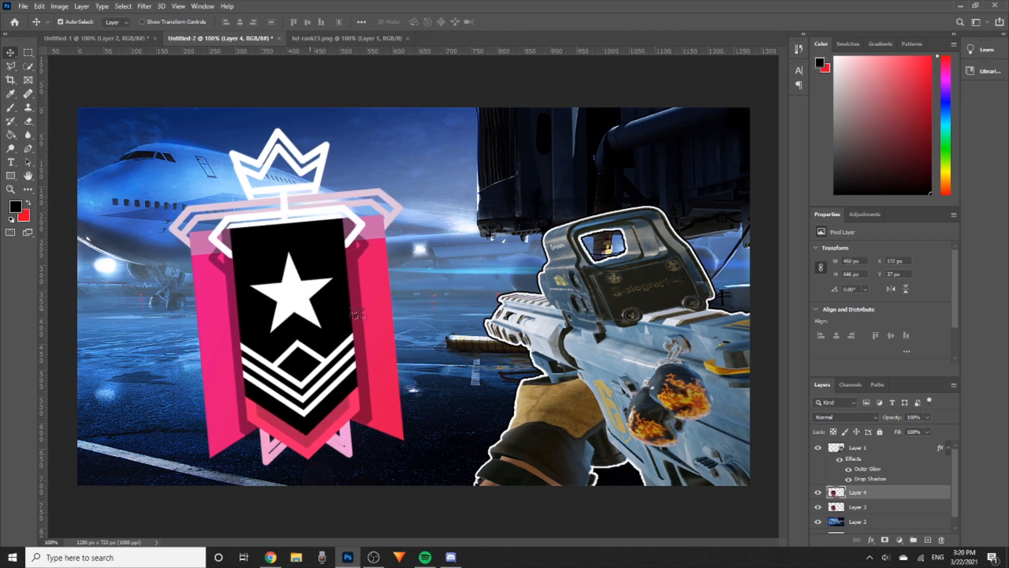
left_click_drag(870, 492, 873, 513)
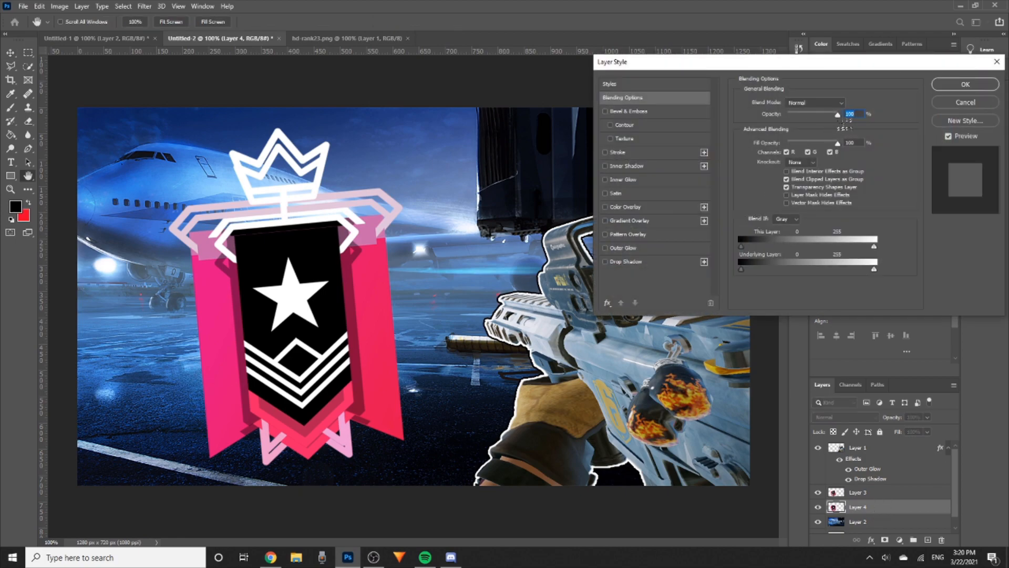
Set the enlarged emblem copy's opacity to 47% and add an Outer Glow with 0% spread and about 78 px size
left_click_drag(843, 121, 820, 123)
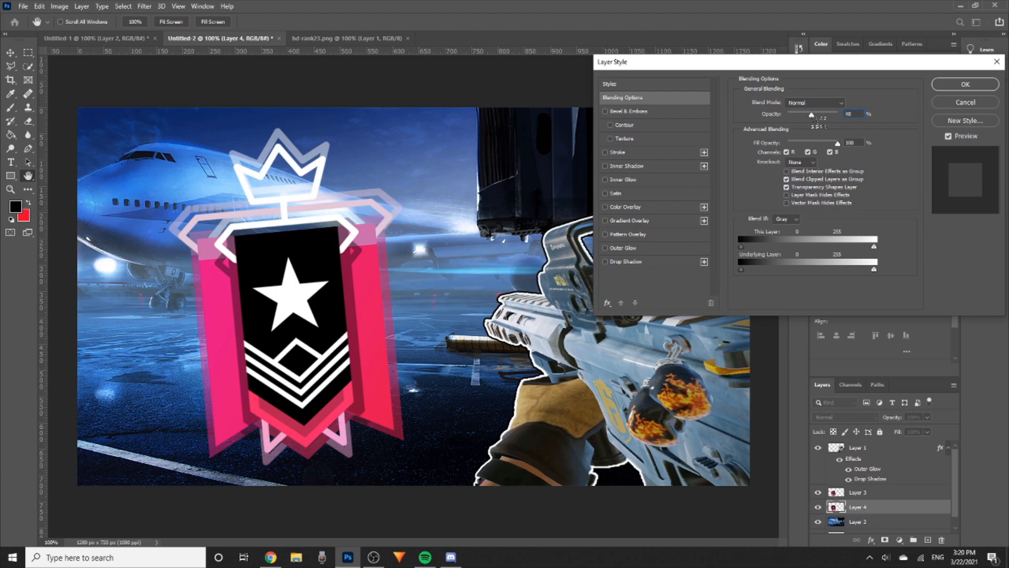
left_click_drag(816, 120, 814, 120)
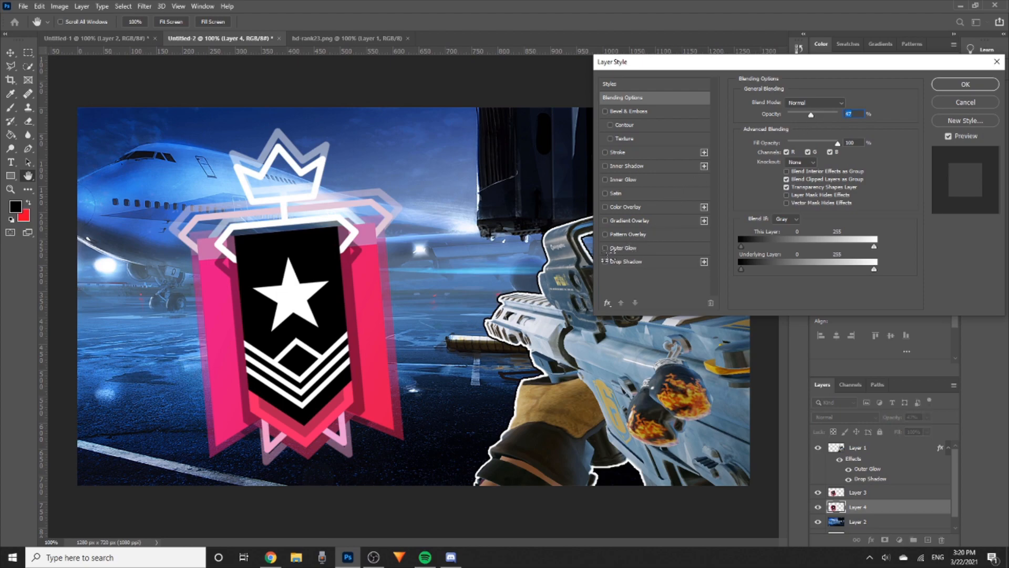
left_click(605, 247)
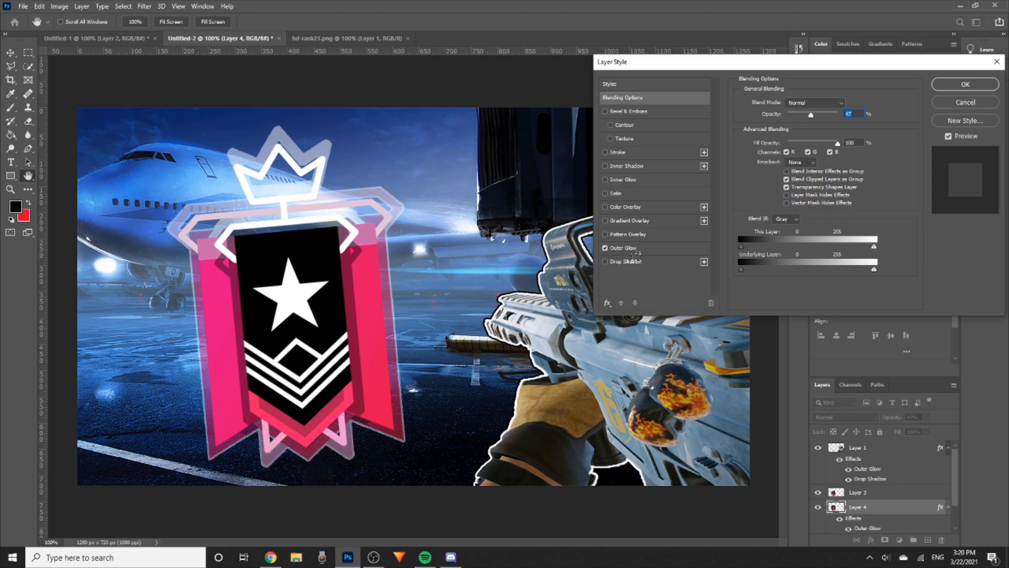
left_click(638, 250)
double_click(840, 183)
type("0")
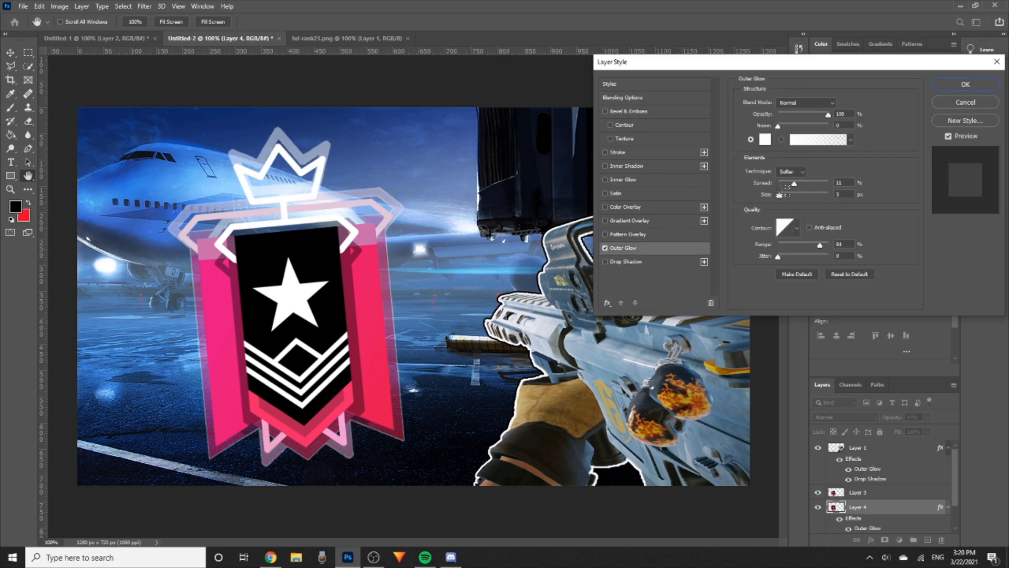
left_click_drag(791, 197, 800, 198)
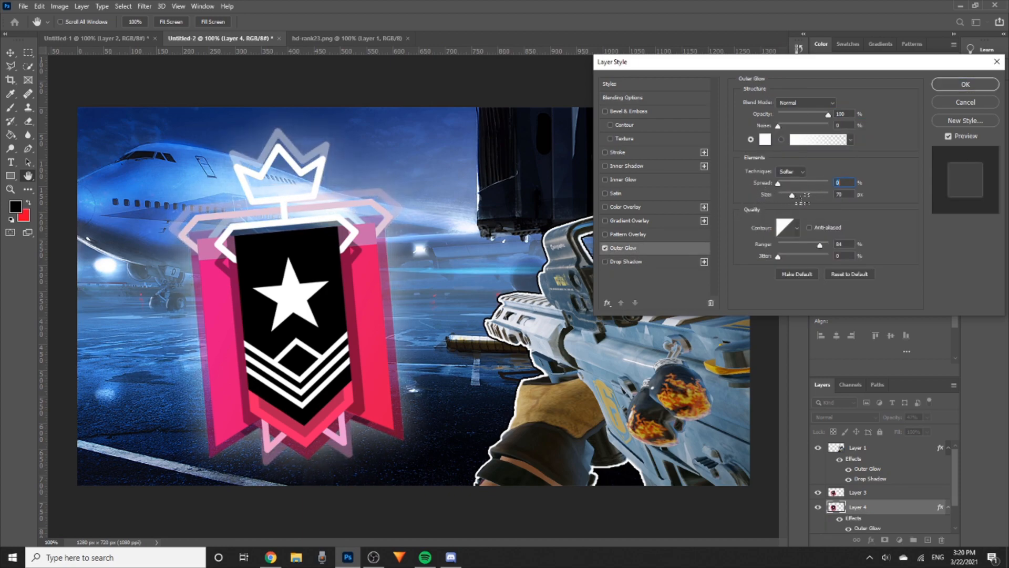
Set the enlarged emblem copy's Outer Glow to bright pink, increase its spread, and set its size to about 87 px
left_click(774, 138)
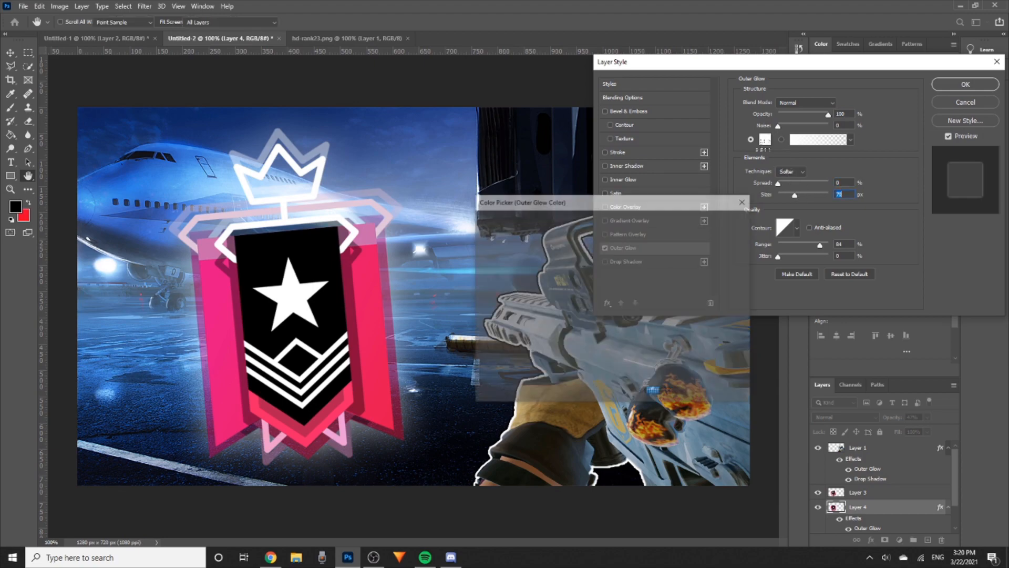
left_click(632, 242)
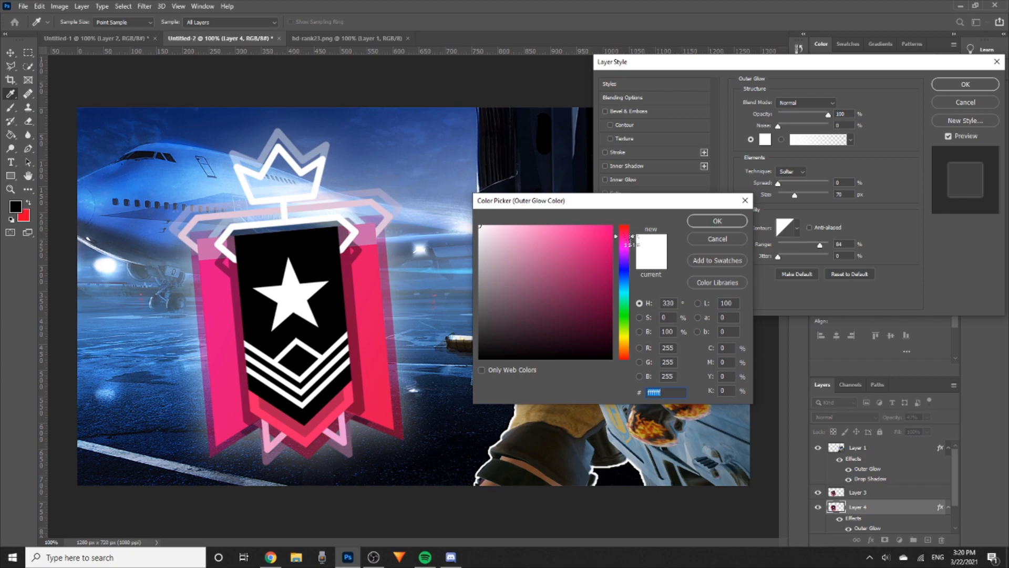
left_click(612, 226)
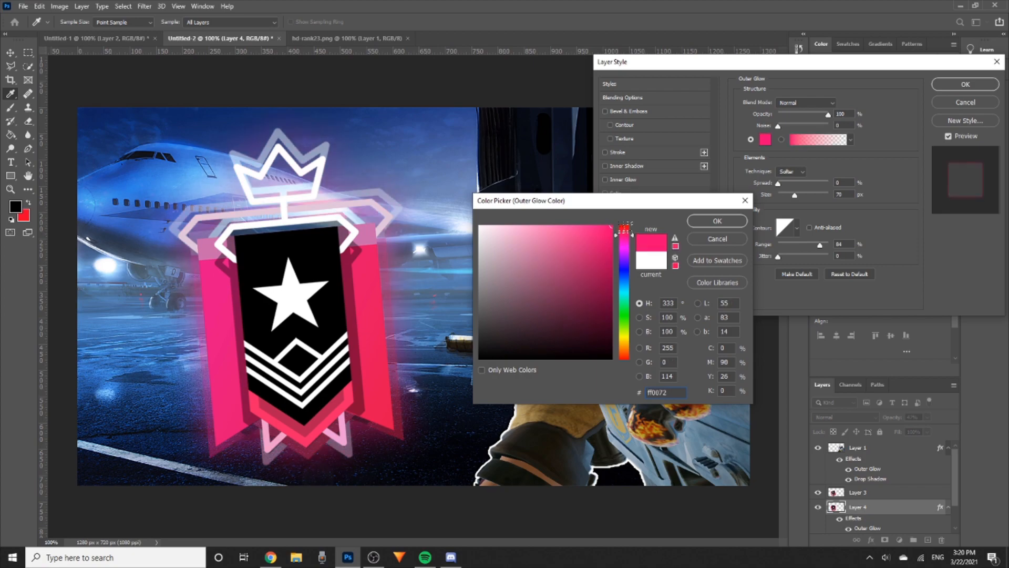
left_click(703, 220)
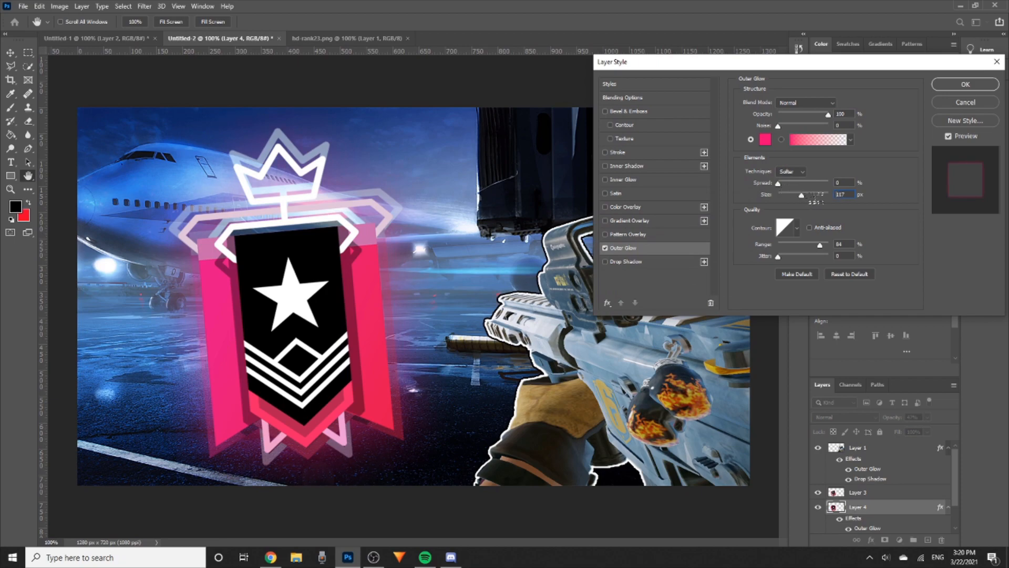
mouse_move(808, 197)
left_mouse_down()
mouse_move(792, 194)
mouse_move(795, 186)
left_mouse_up()
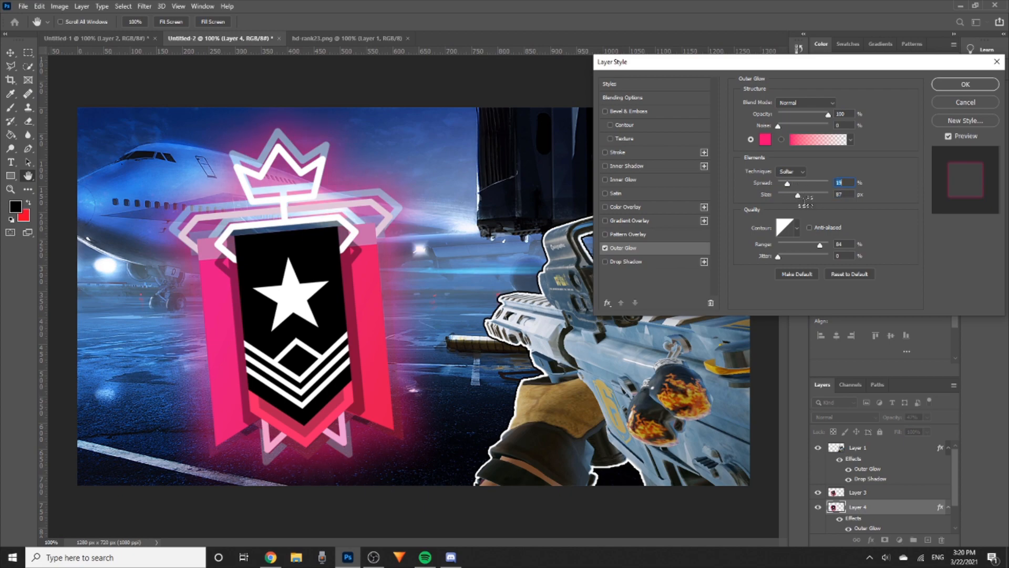
left_click(950, 85)
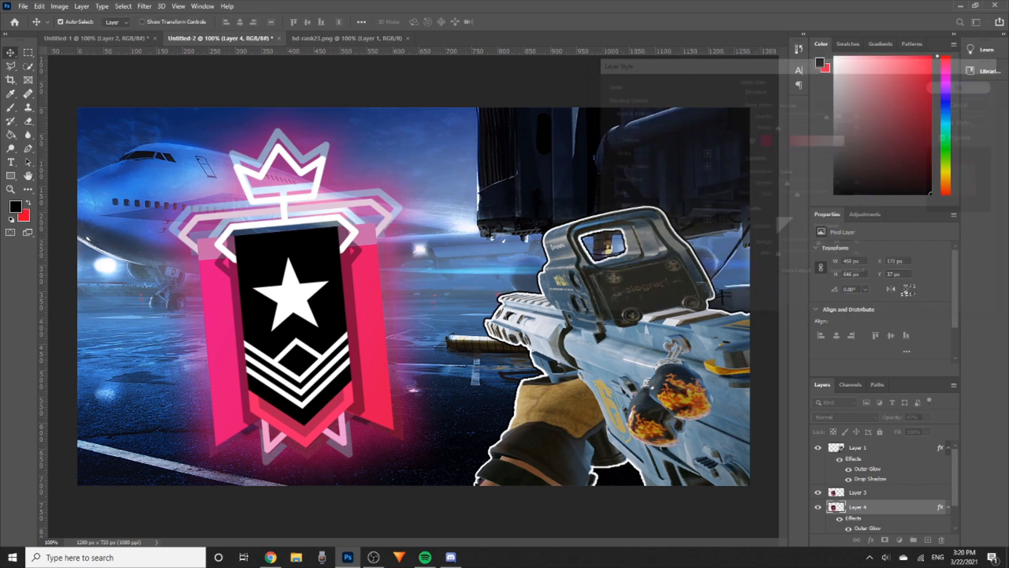
Add a pink Outer Glow to the original emblem on Layer 3 with 0% spread and about 13 px size
left_click(889, 495)
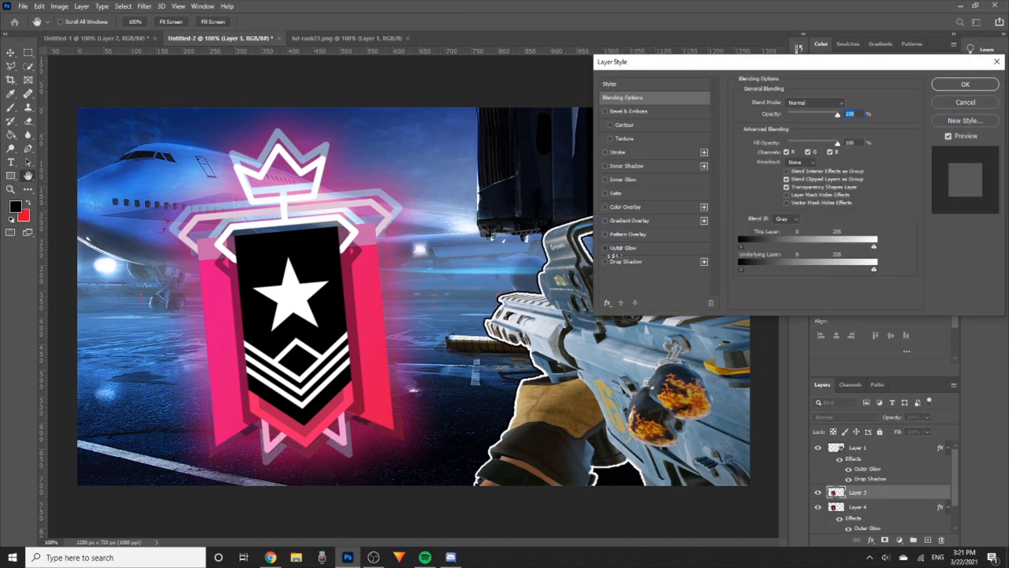
left_click(606, 248)
left_click(641, 249)
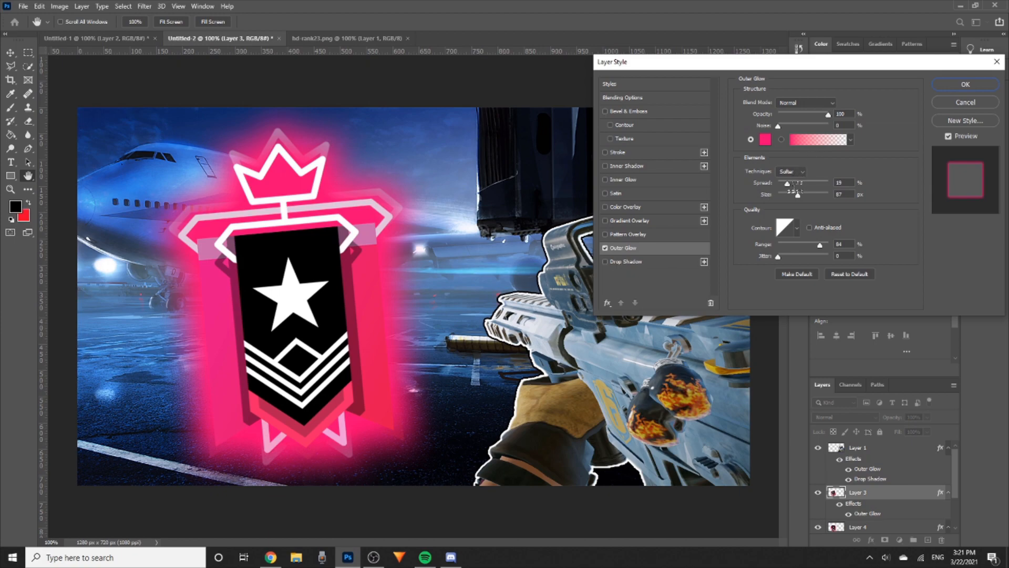
left_click_drag(794, 184, 785, 185)
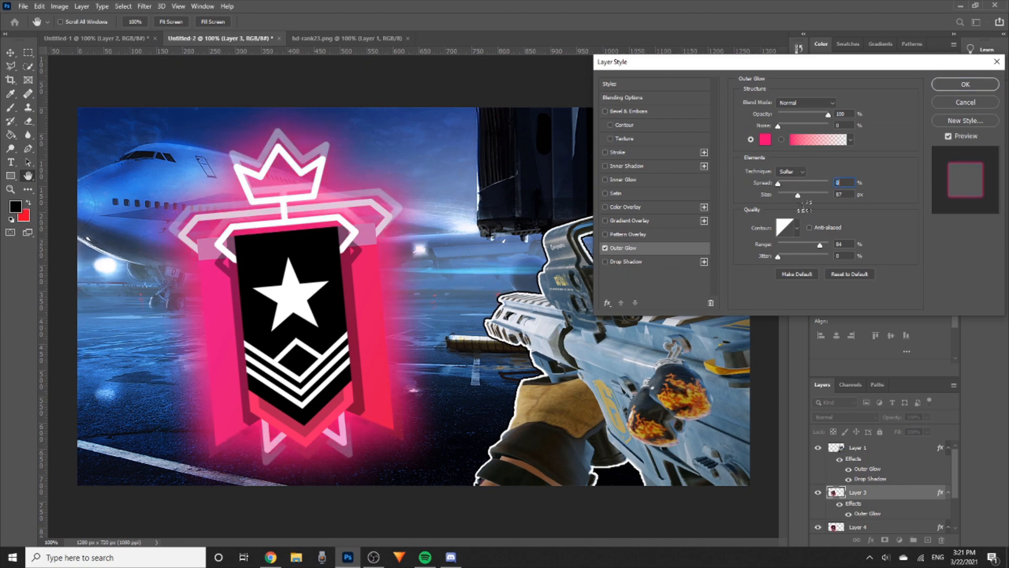
left_click_drag(800, 199, 791, 198)
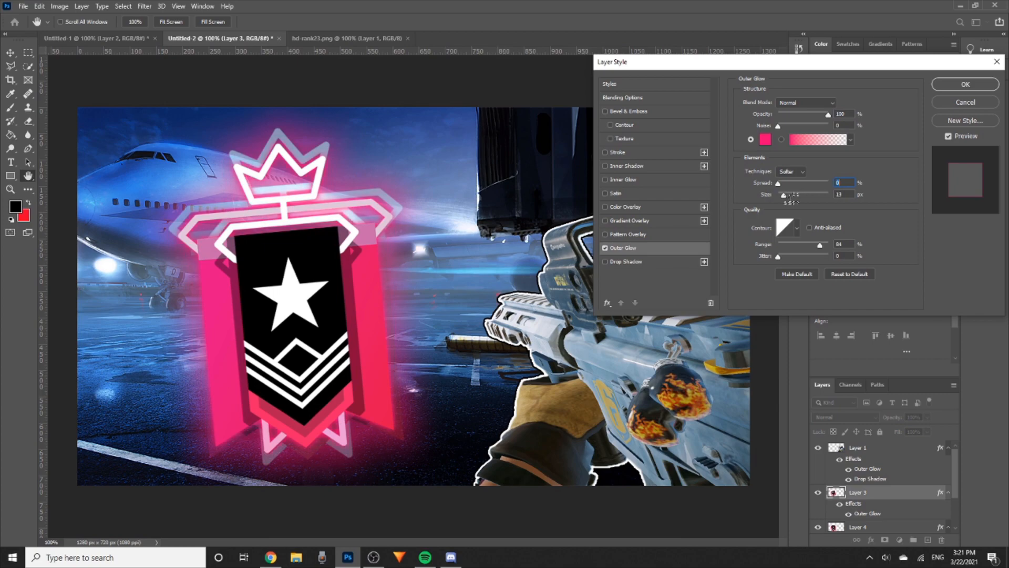
left_click(965, 85)
Duplicate the translucent emblem copy on Layer 4, align the duplicate with it, and enlarge it to about 489 x 702 px
left_click(353, 199)
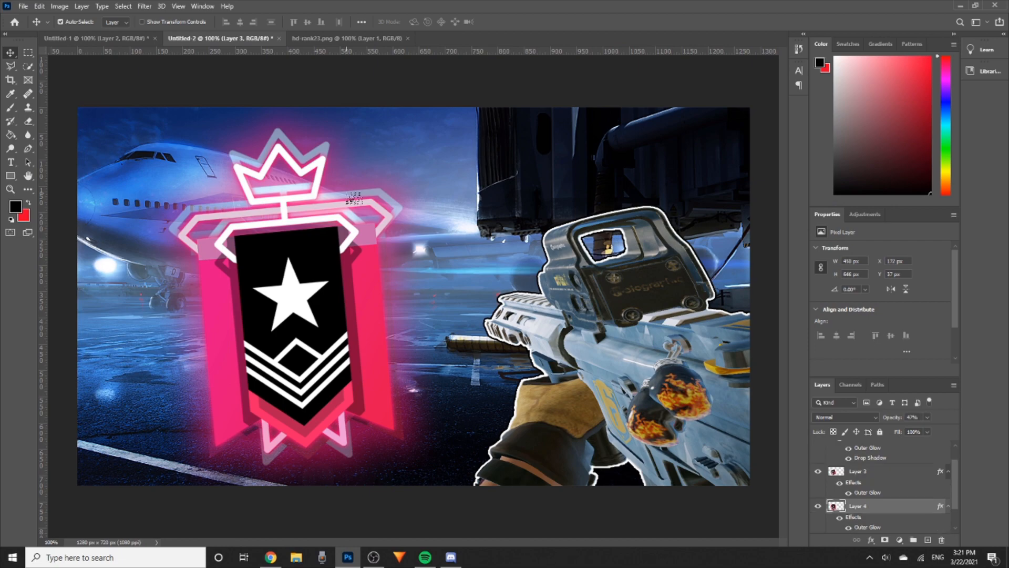
left_click_drag(353, 199, 485, 305)
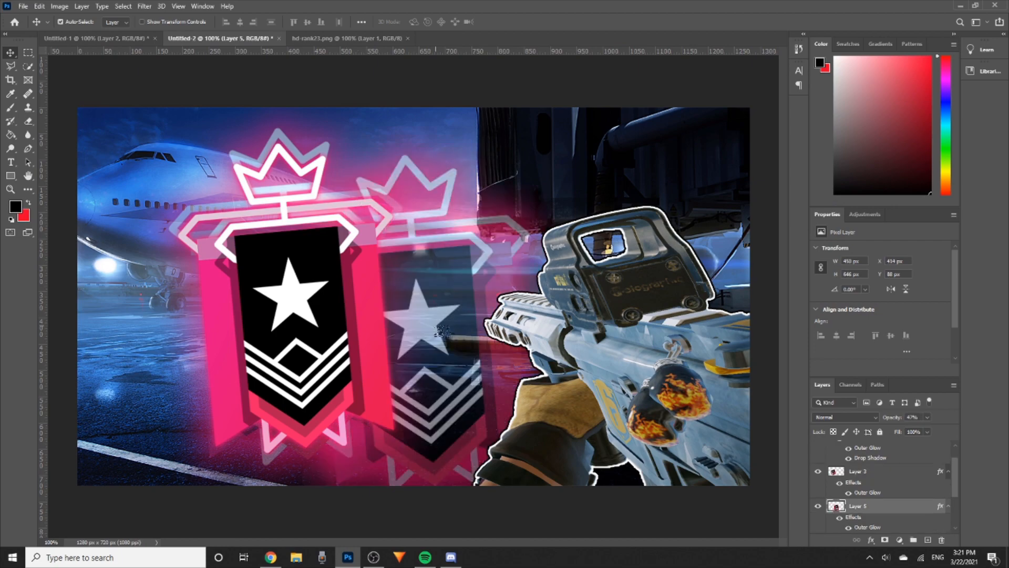
left_click_drag(438, 328, 330, 296)
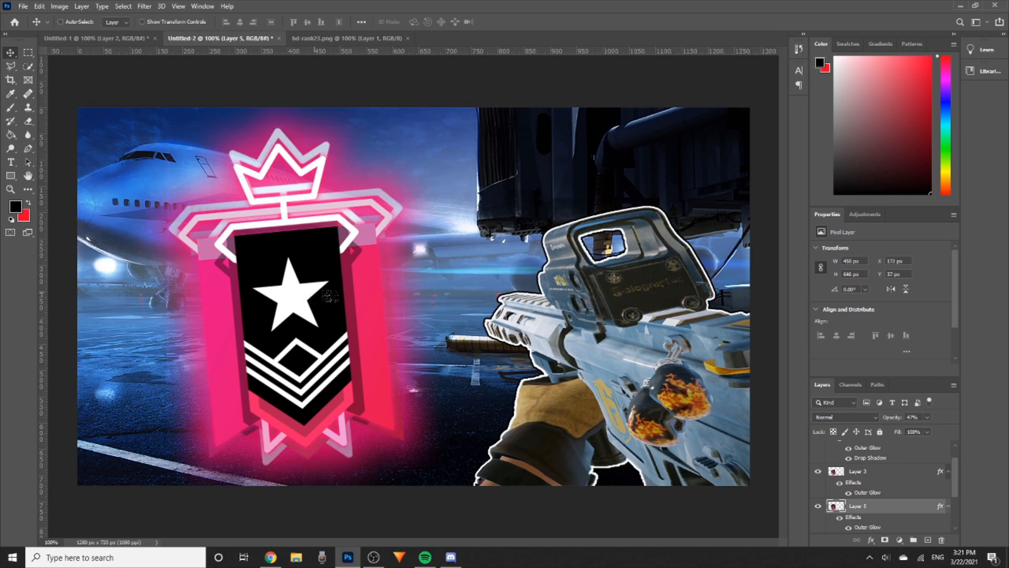
key("ctrl+t")
left_click_drag(403, 300, 424, 298)
key("Return")
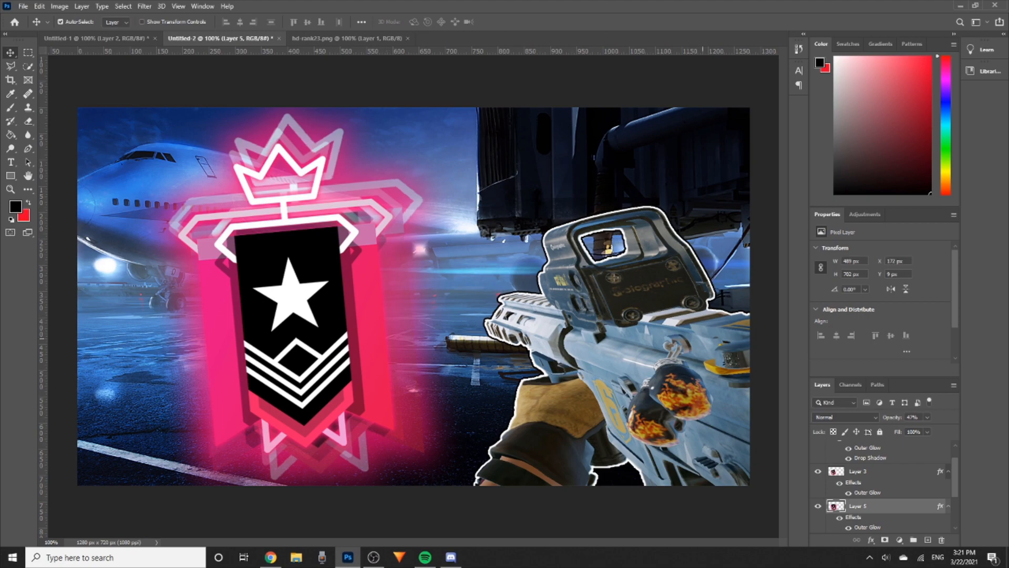
Center the largest emblem copy behind the others and move its layer below Layer 4
left_click_drag(366, 186, 356, 188)
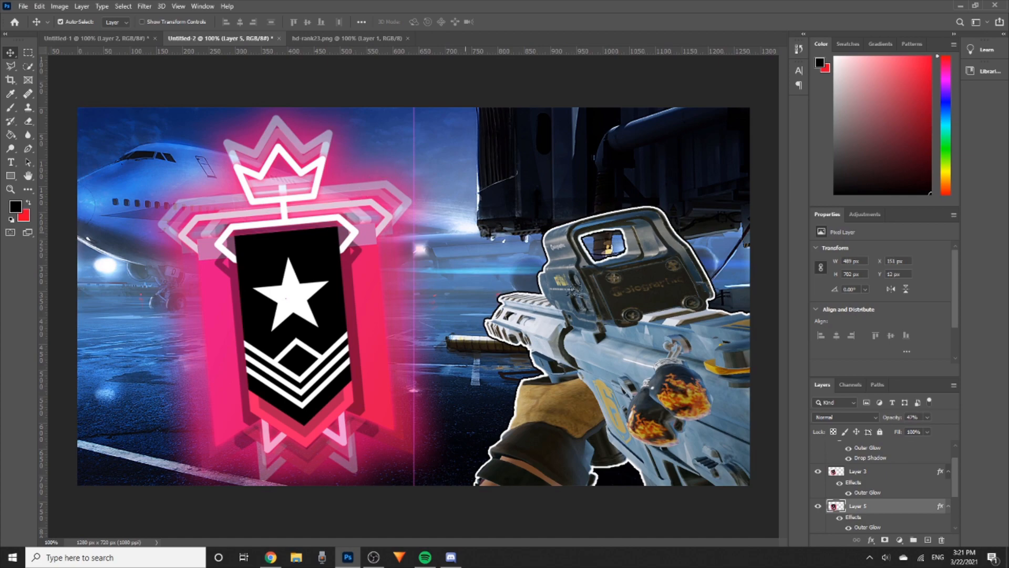
scroll(873, 488, "down", 1)
left_click(862, 498, "ctrl")
left_click_drag(864, 503, 864, 505)
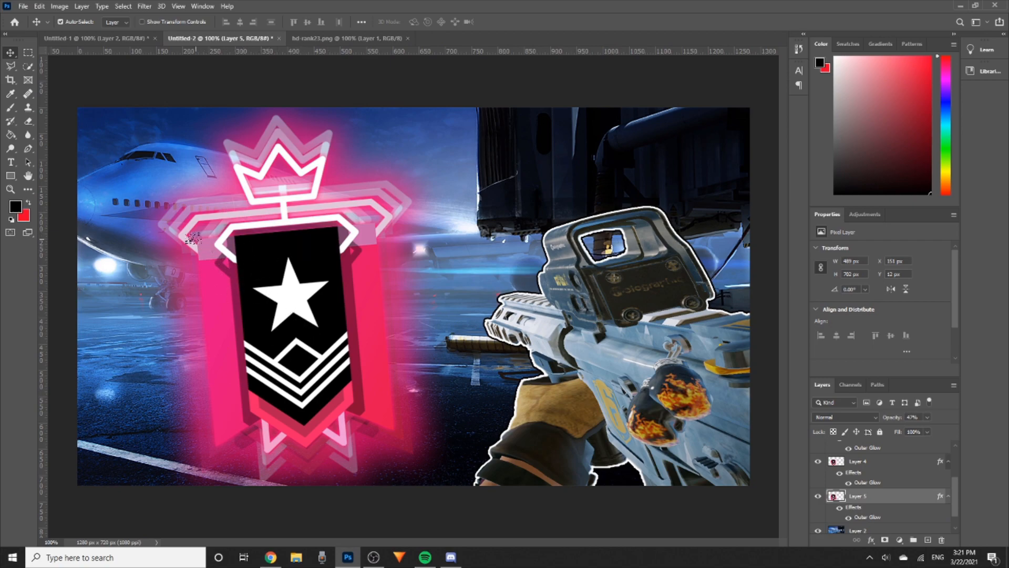
left_click(182, 233)
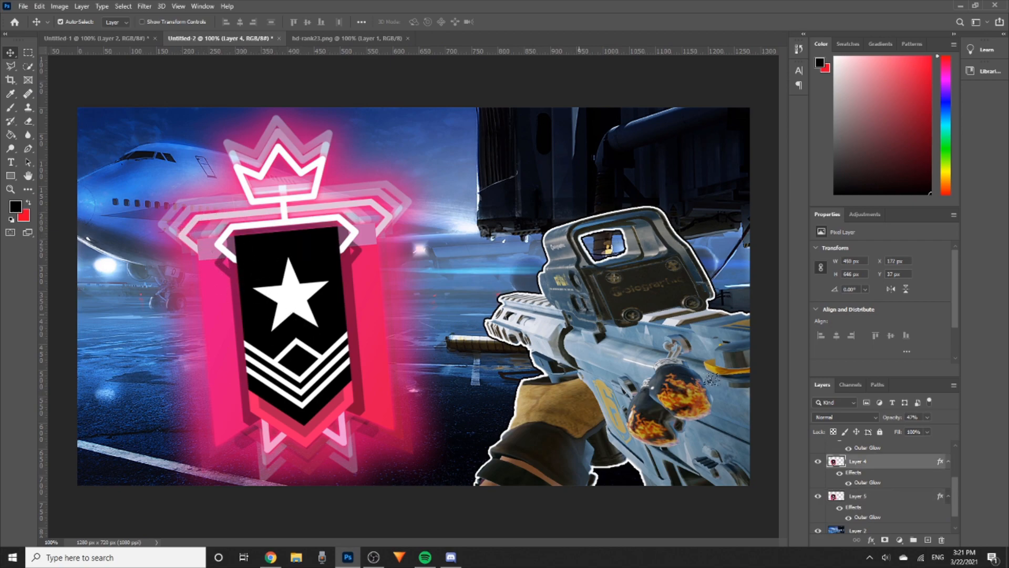
scroll(867, 494, "up", 2)
left_click(858, 476)
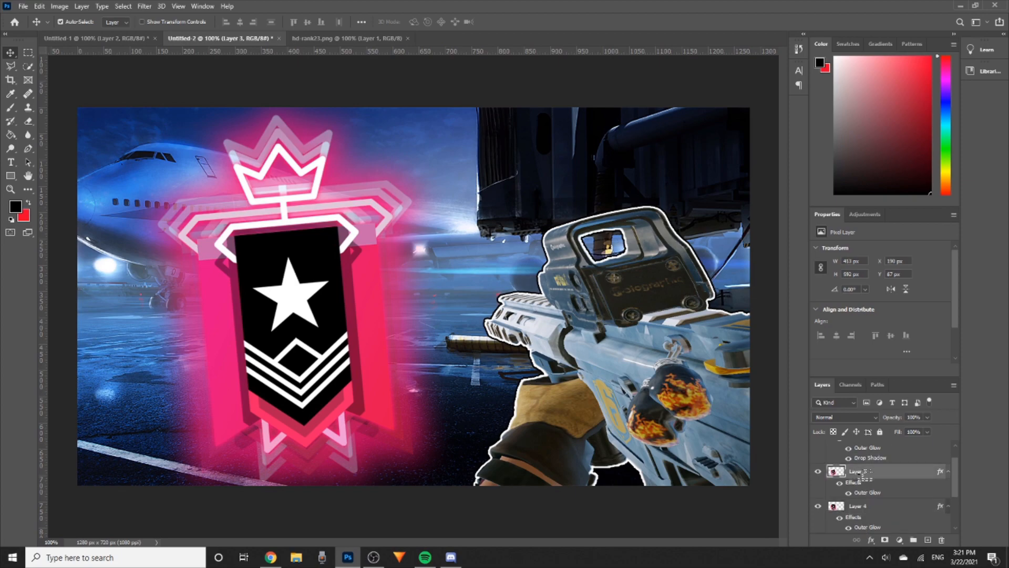
key("ctrl+t")
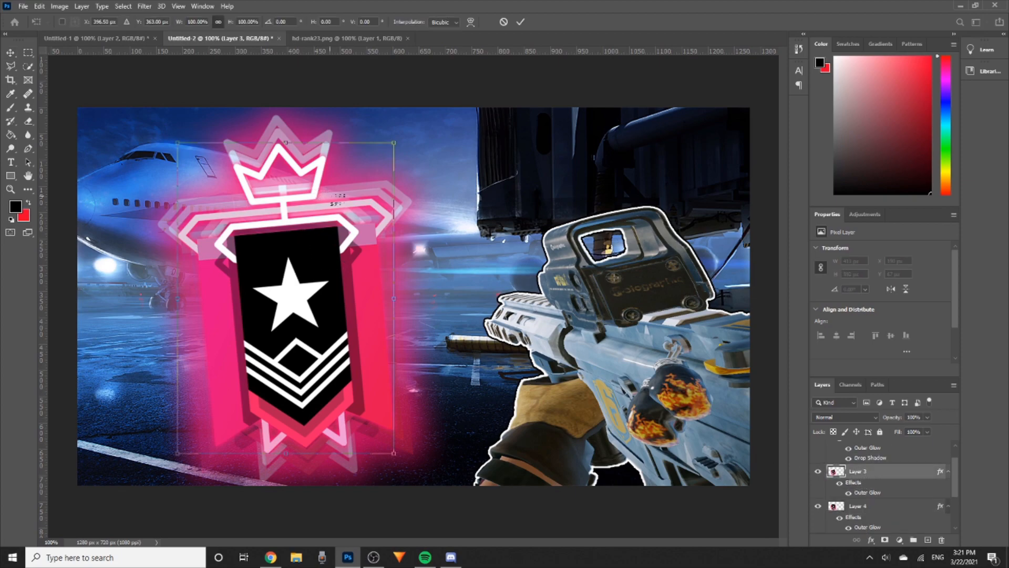
left_click_drag(340, 188, 307, 199)
key("ctrl+z")
key("Return")
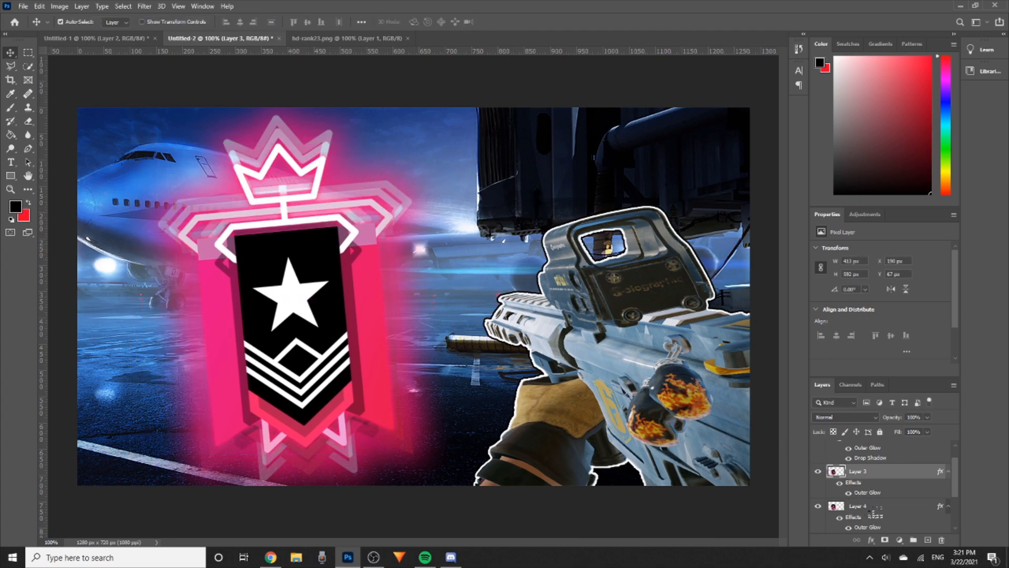
Try rotating the emblem copy on Layer 4 about 11° clockwise while keeping it centered behind the original
left_click(858, 506)
key("ctrl+t")
left_click_drag(333, 269, 387, 239)
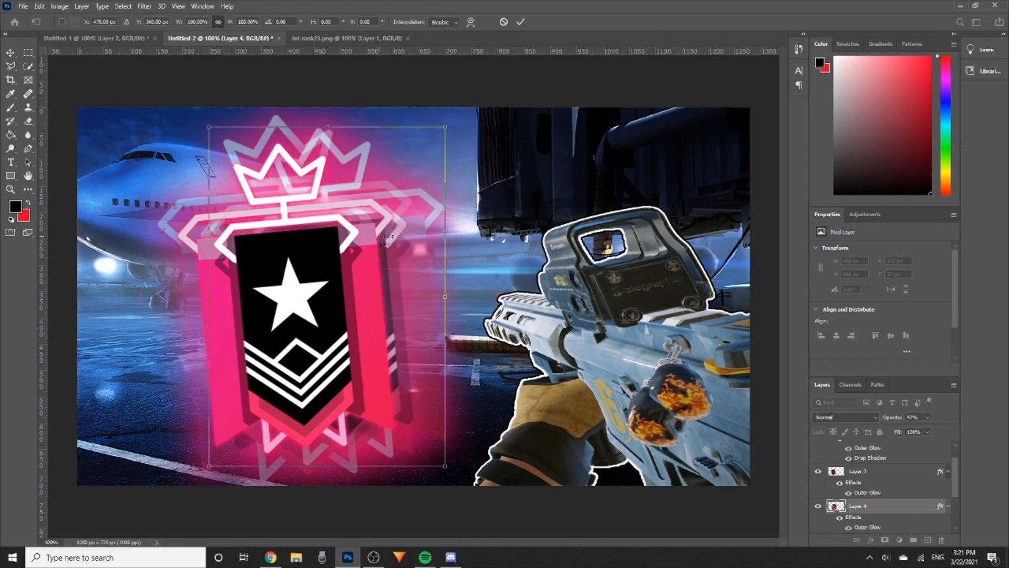
left_click_drag(369, 131, 399, 132)
mouse_move(382, 288)
left_mouse_down()
mouse_move(355, 291)
mouse_move(368, 289)
left_mouse_up()
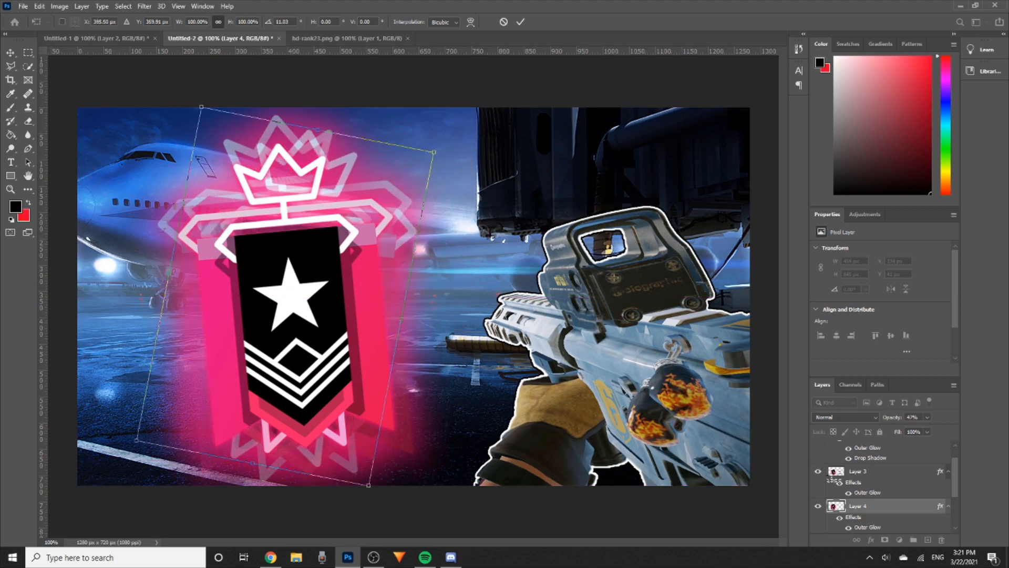
key("Return")
Try rotating the largest emblem copy on Layer 5 about 18.6° counterclockwise behind the other emblems
scroll(876, 497, "down", 1)
left_click(879, 498)
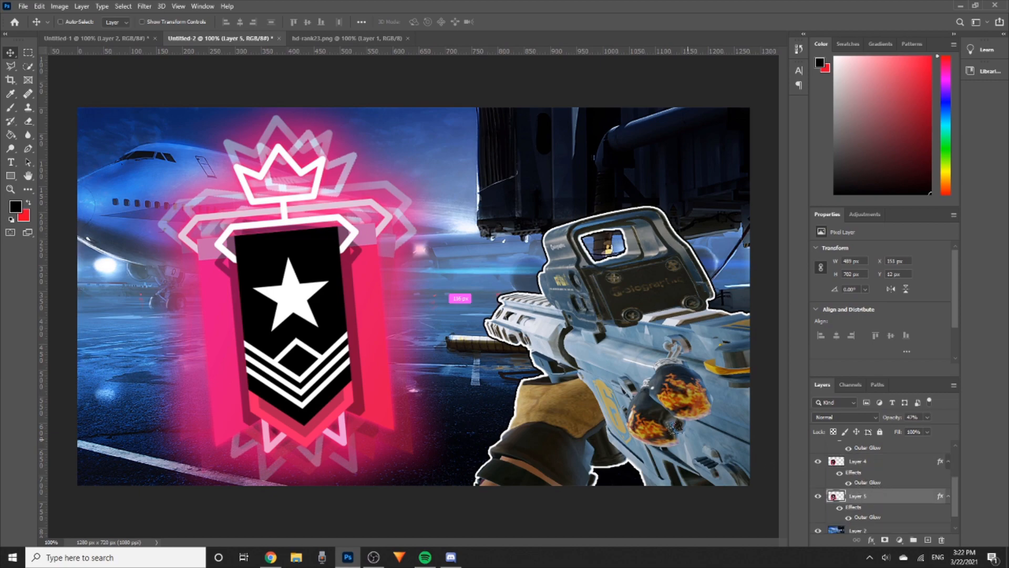
key("ctrl+t")
left_click_drag(265, 99, 219, 108)
left_click_drag(178, 283, 180, 278)
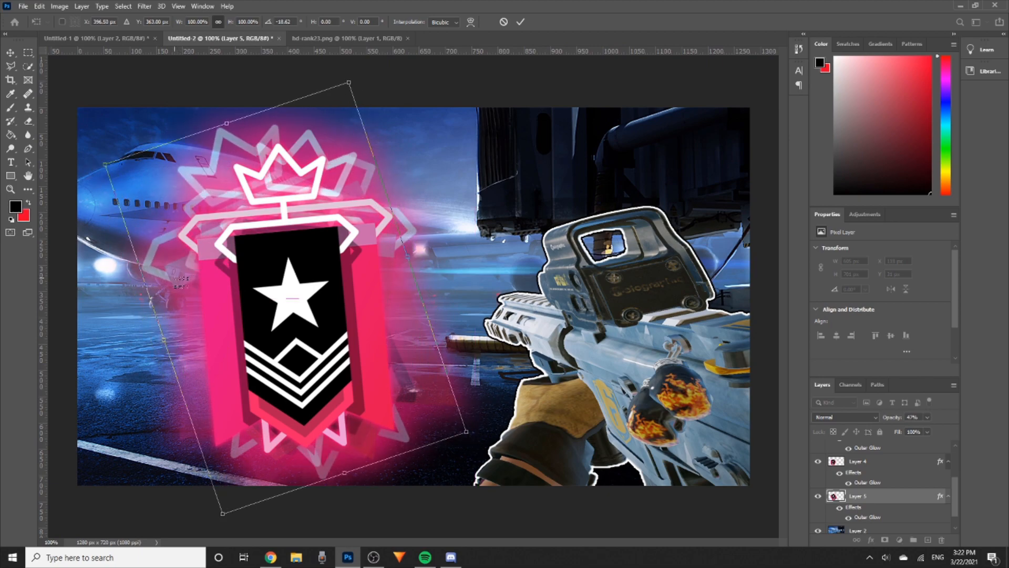
key("Return")
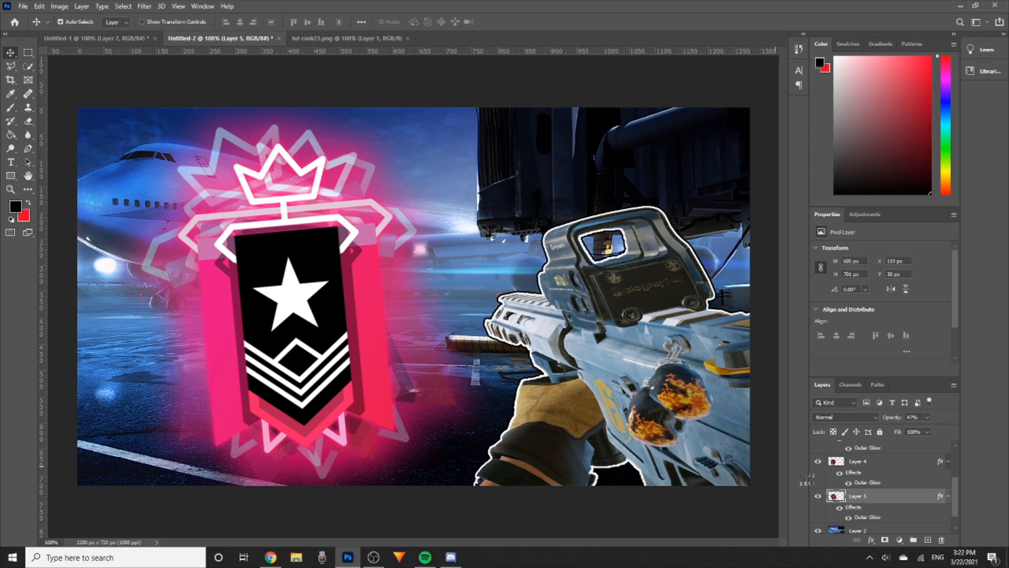
Try reducing the opacity of the largest emblem copy on Layer 5 to 31%
double_click(877, 500)
left_click_drag(811, 114, 810, 121)
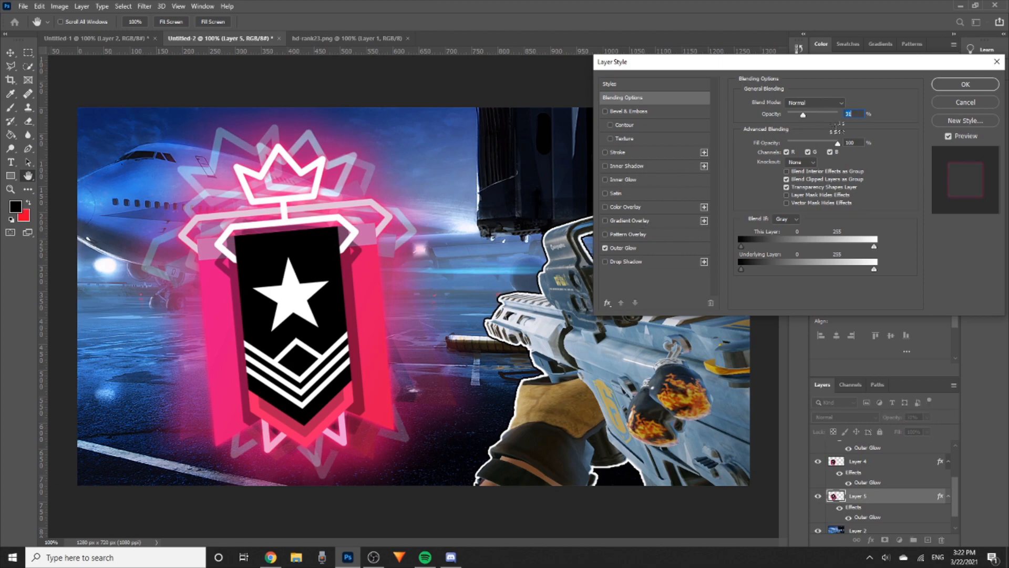
left_click(948, 87)
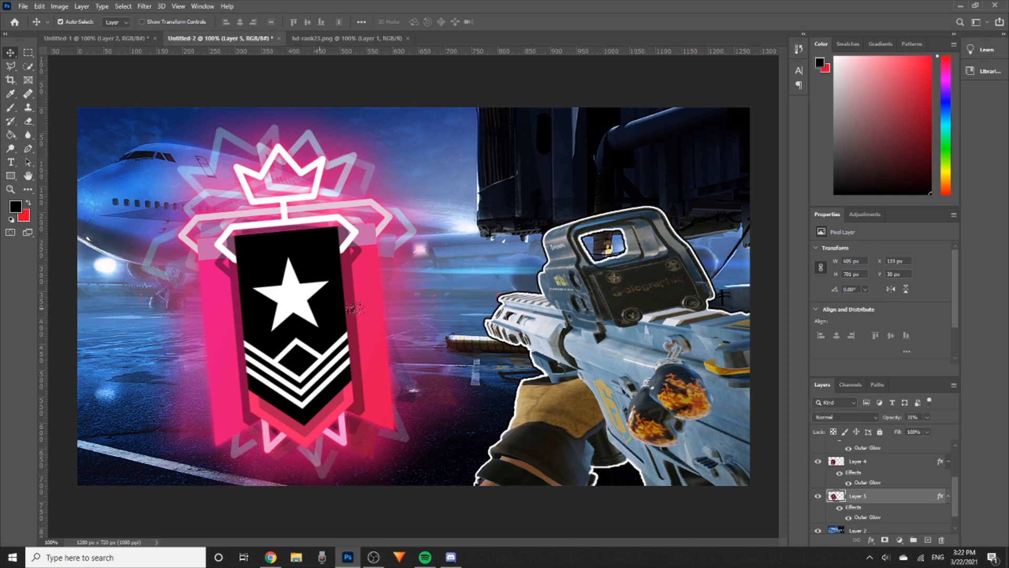
Undo the opacity reduction on the largest emblem copy and the rotations of both translucent copies
key("ctrl+z")
key("ctrl+z")
key("ctrl+z")
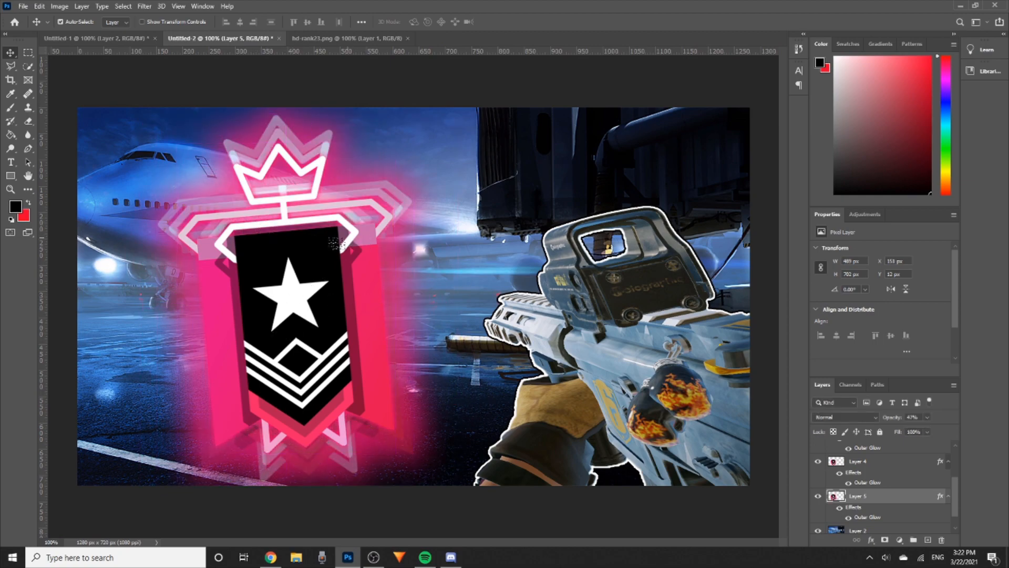
Check the emblem layering in Untitled-1, turn on Show Transform Controls for the Move tool, and return to Untitled-2
left_click(95, 38)
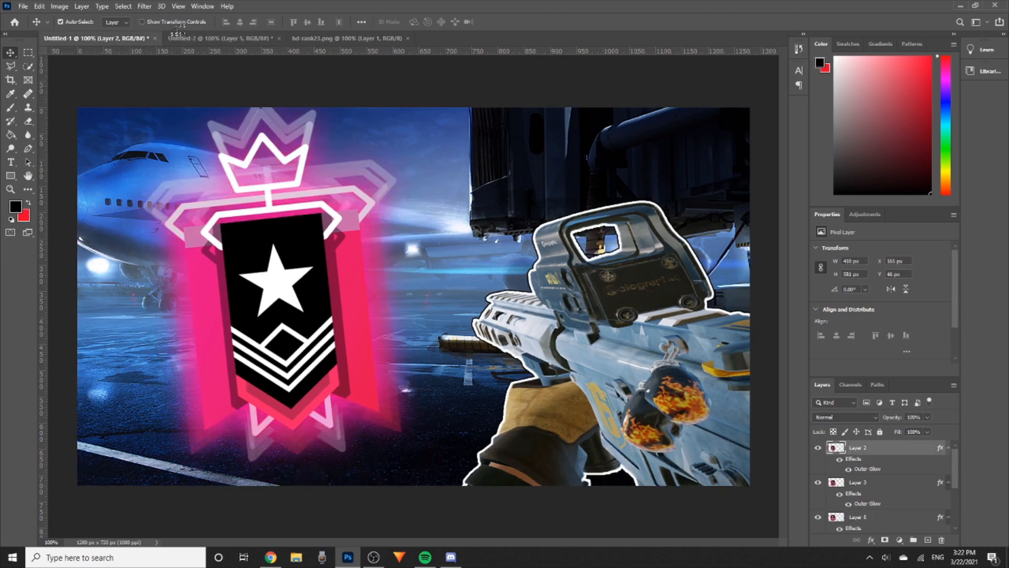
left_click(141, 21)
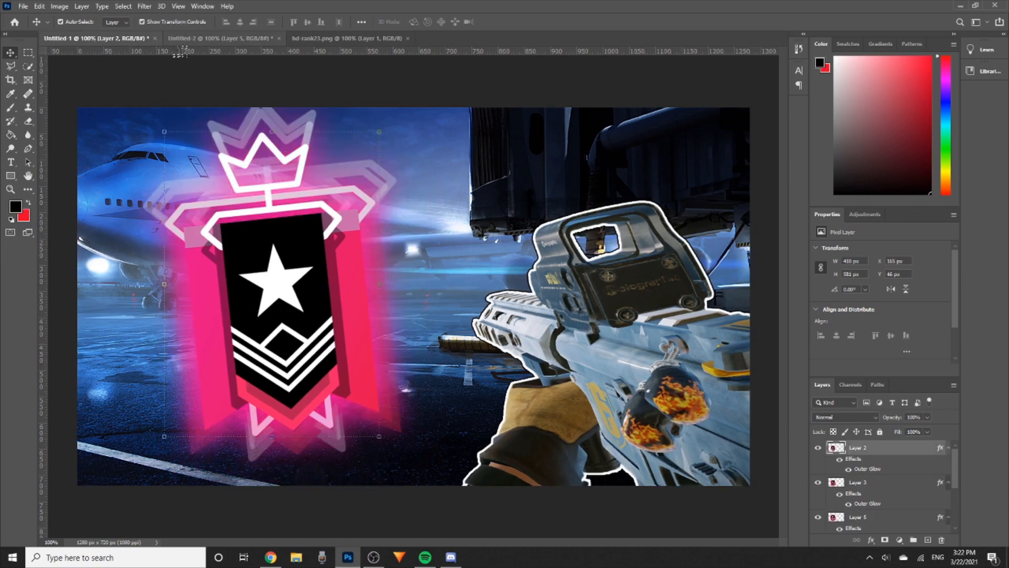
left_click(211, 39)
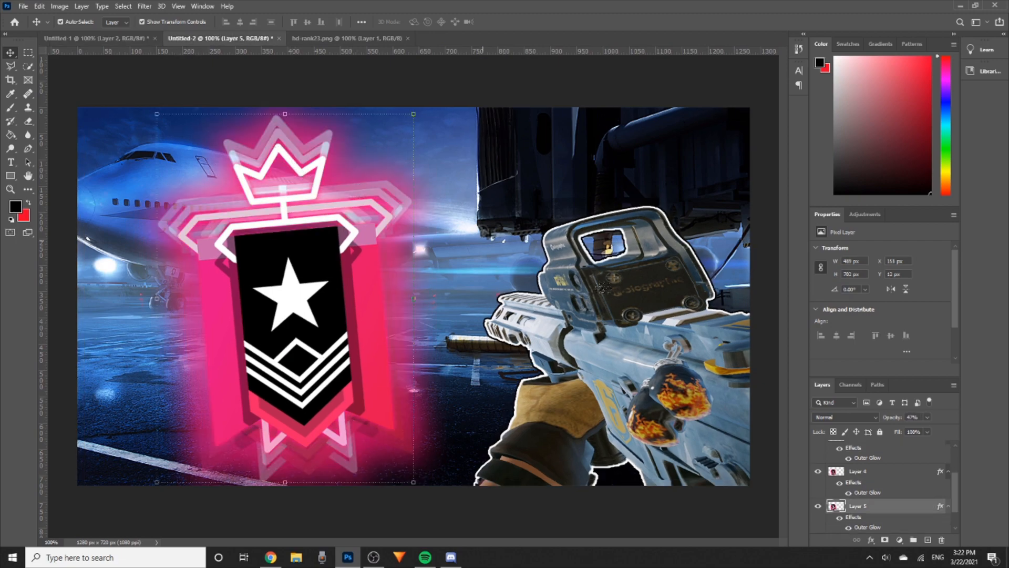
Move the emblem copy on Layer 4 about 24 px up and slightly left behind the original
left_click(875, 472)
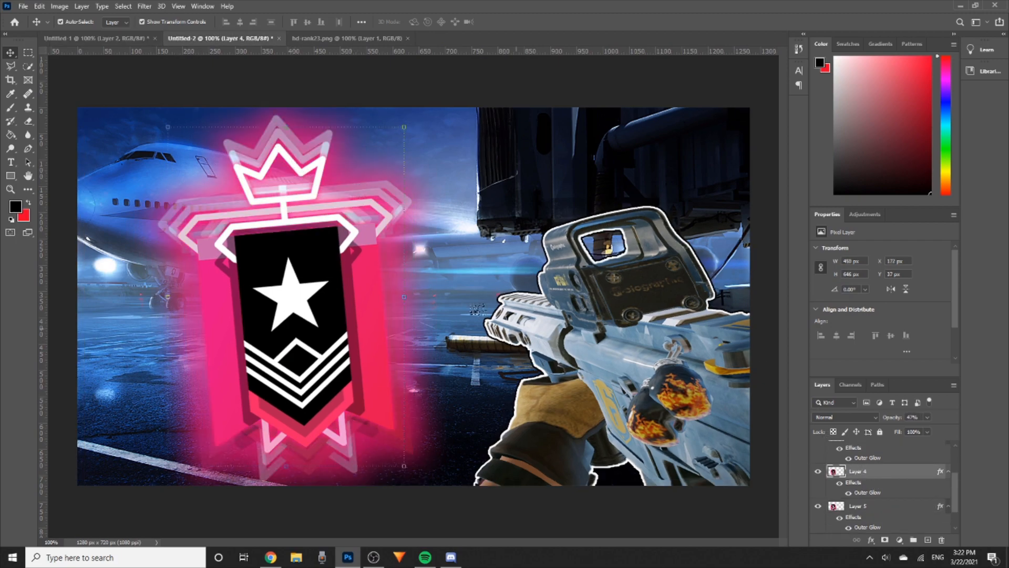
key("ctrl+t")
mouse_move(351, 184)
left_mouse_down()
mouse_move(352, 171)
mouse_move(351, 179)
left_mouse_up()
key("Return")
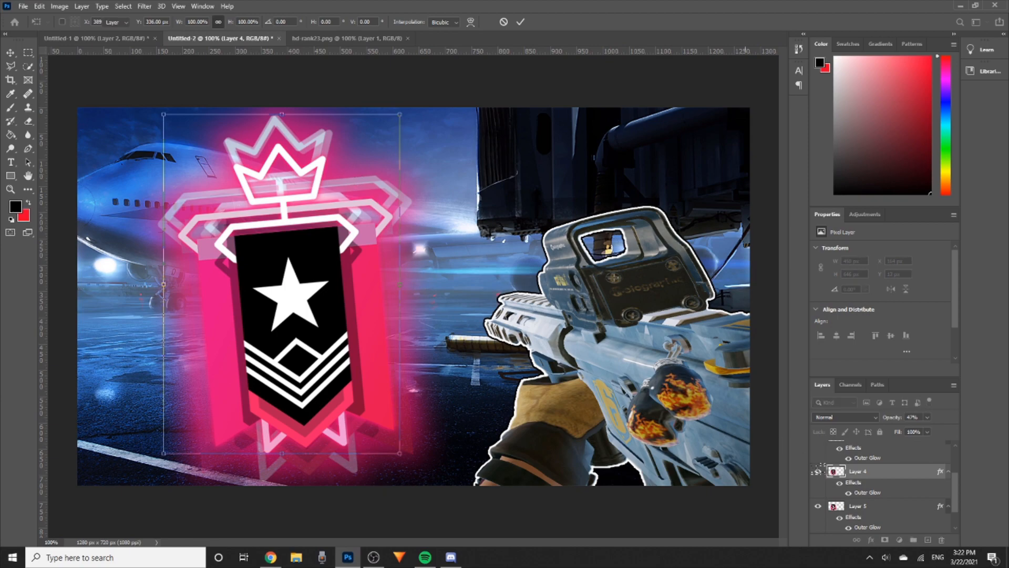
Move the largest emblem copy on Layer 5 about 36 px up behind the other copies and deselect all layers
left_click(878, 507)
key("ctrl+t")
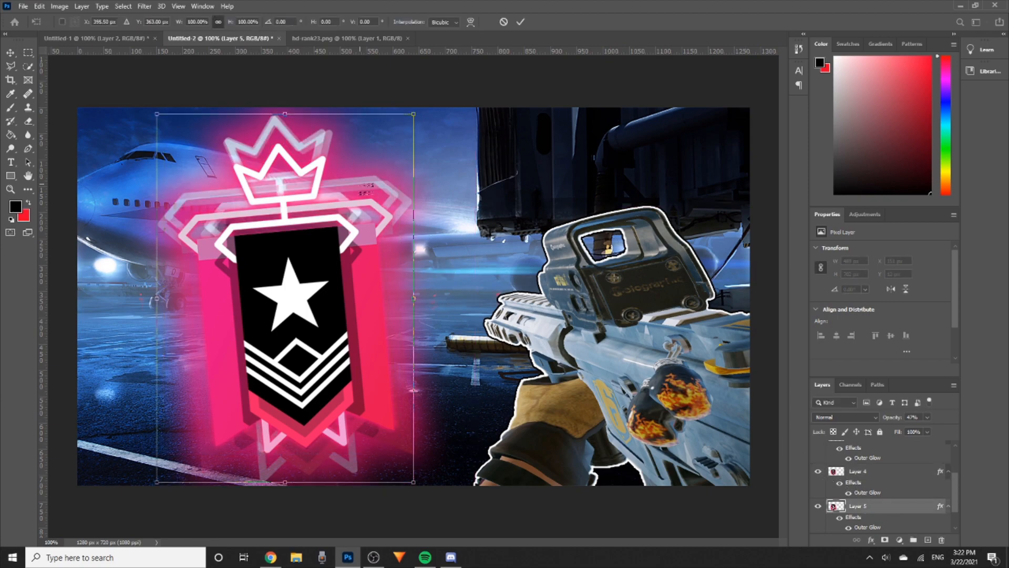
left_click_drag(366, 194, 367, 166)
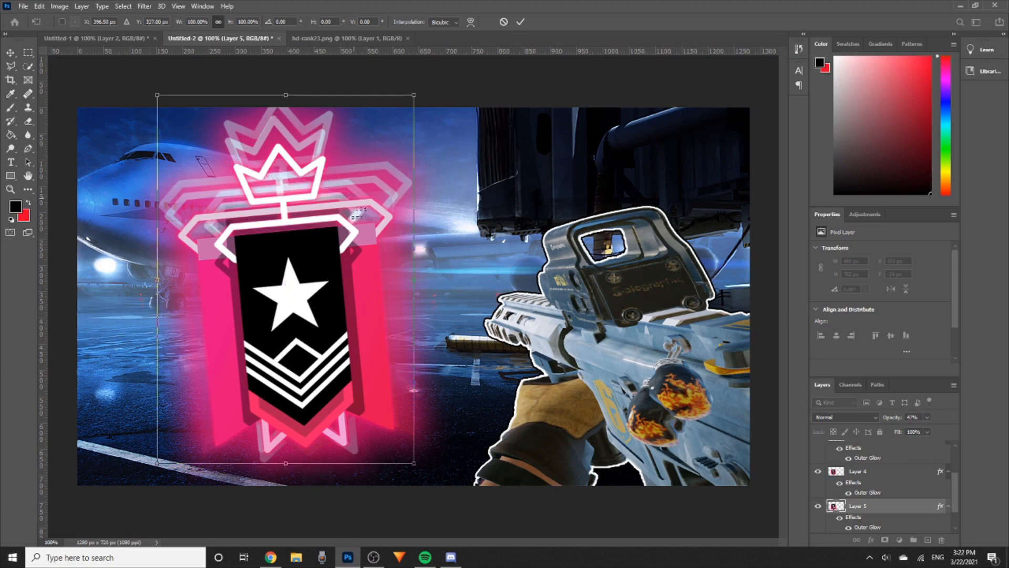
key("Return")
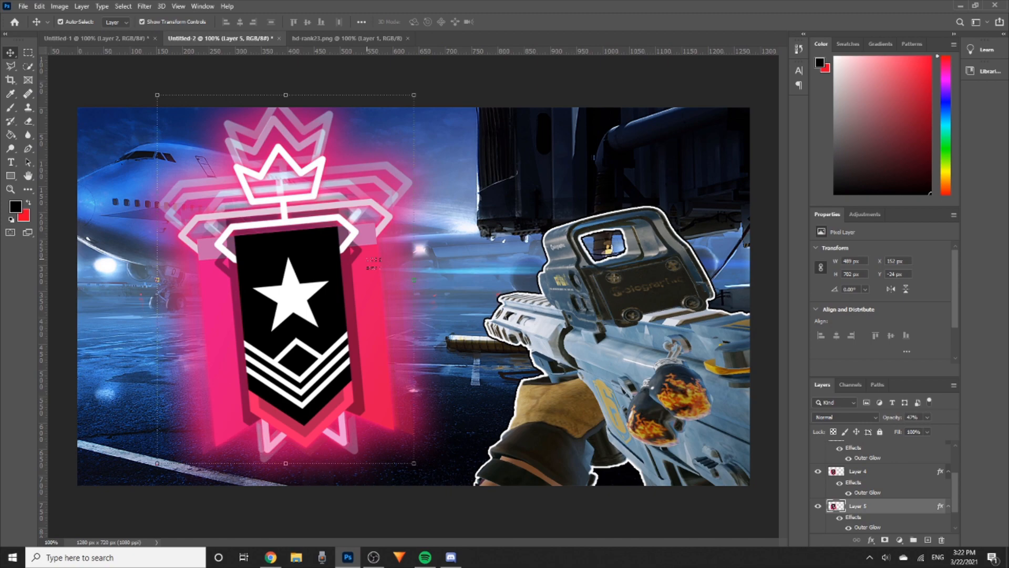
left_click(111, 214)
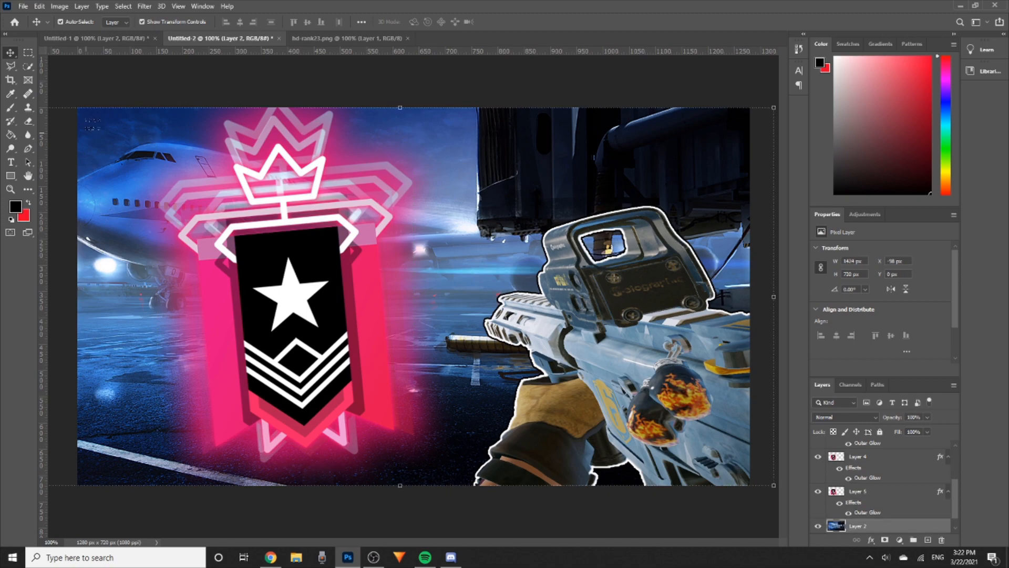
left_click(87, 81)
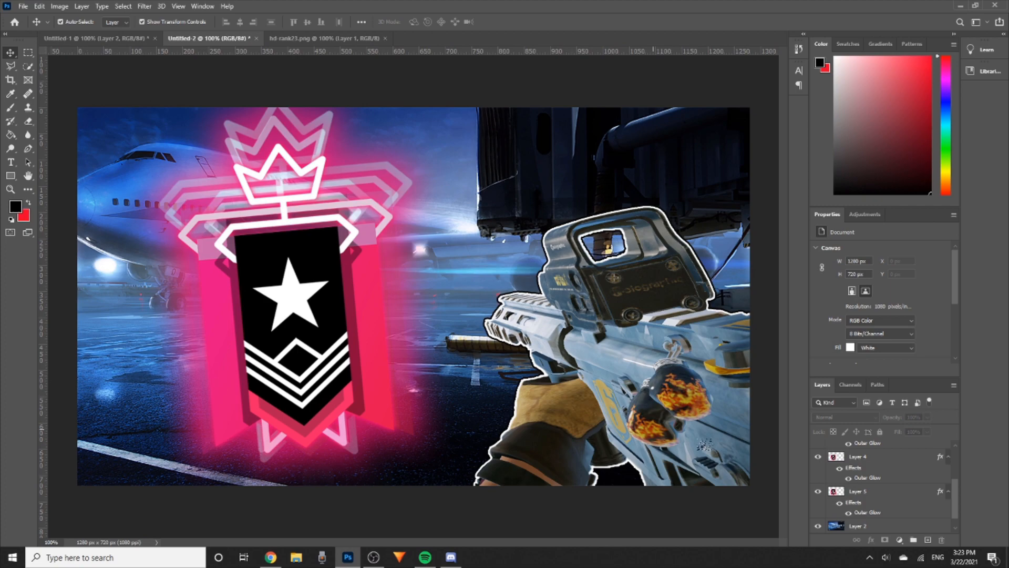
Try an Inner Glow on the airport background in Layer 2 with 100% choke and a 5 px size
scroll(862, 473, "down", 1)
double_click(873, 510)
key("Return")
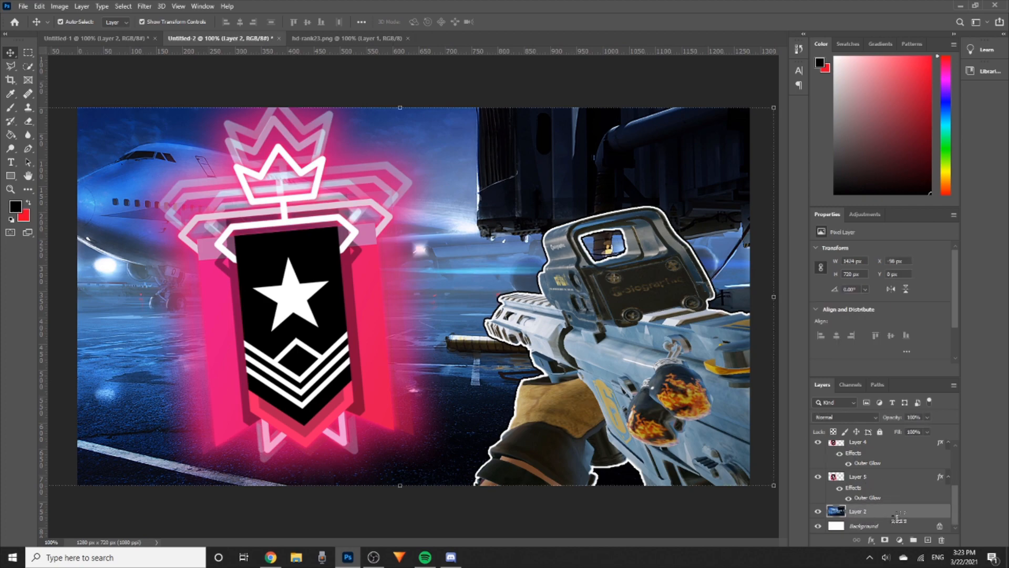
double_click(899, 512)
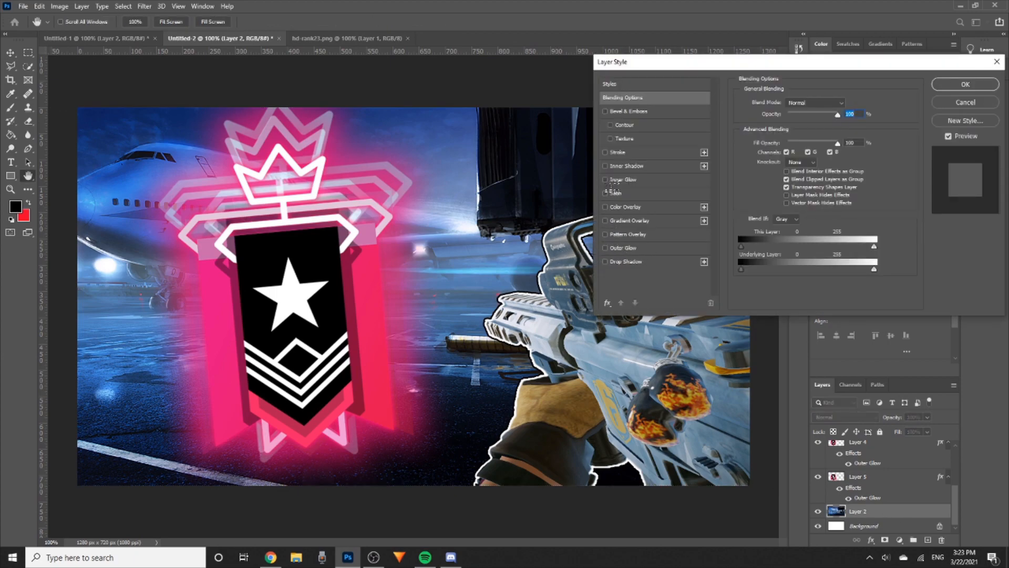
left_click(606, 180)
left_click(642, 180)
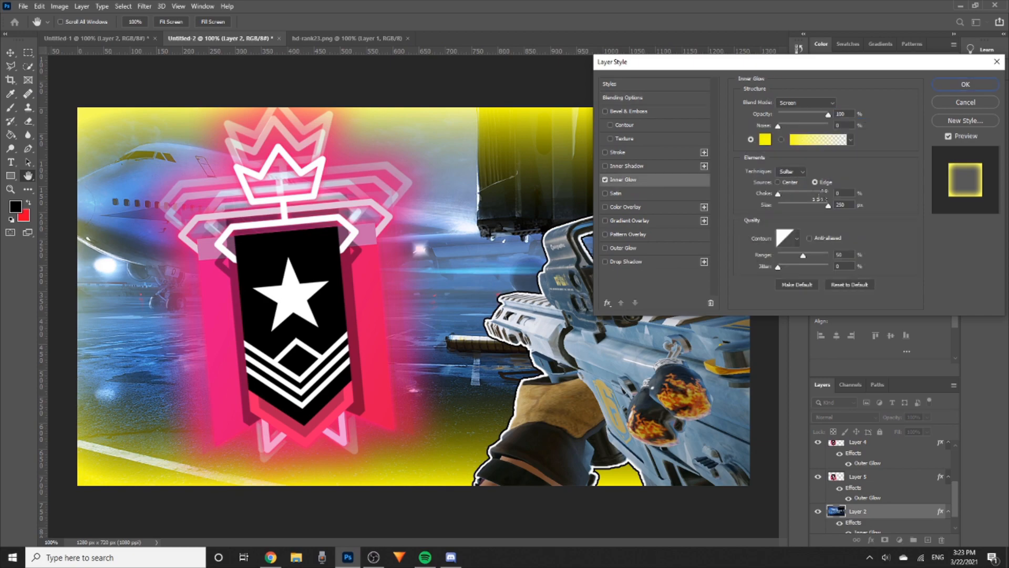
mouse_move(779, 194)
left_mouse_down()
mouse_move(867, 195)
mouse_move(780, 209)
mouse_move(789, 207)
left_mouse_up()
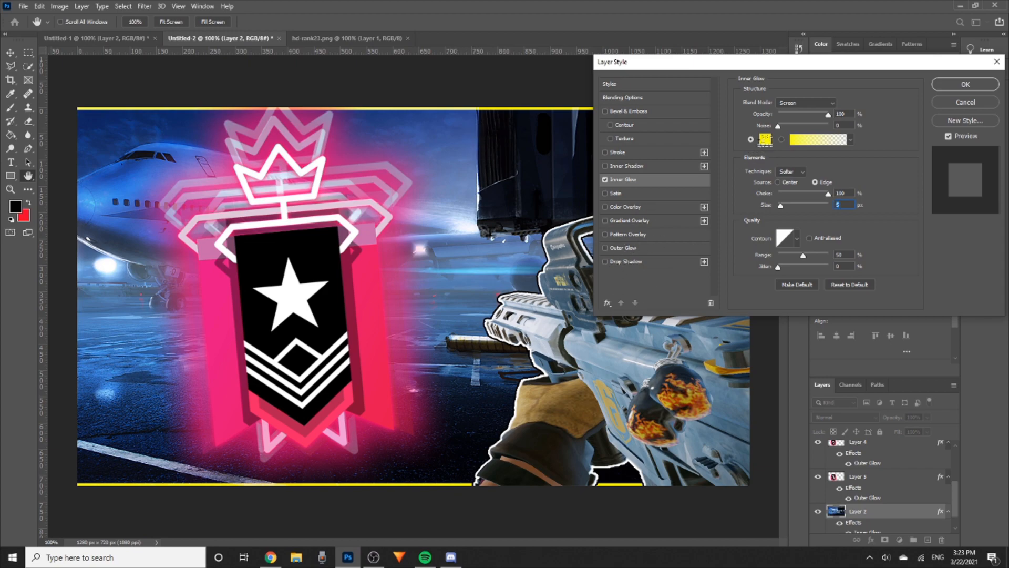
Try magenta ff00cc as the inner glow color, discard the airport background's layer style changes, and deselect the layer
left_click(765, 139)
left_click_drag(625, 227, 632, 247)
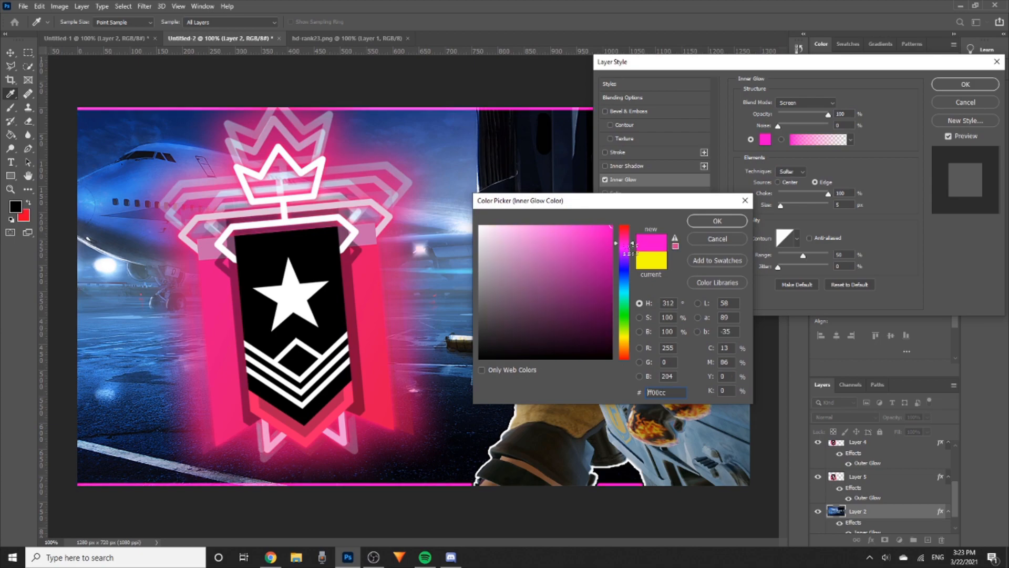
left_click(710, 239)
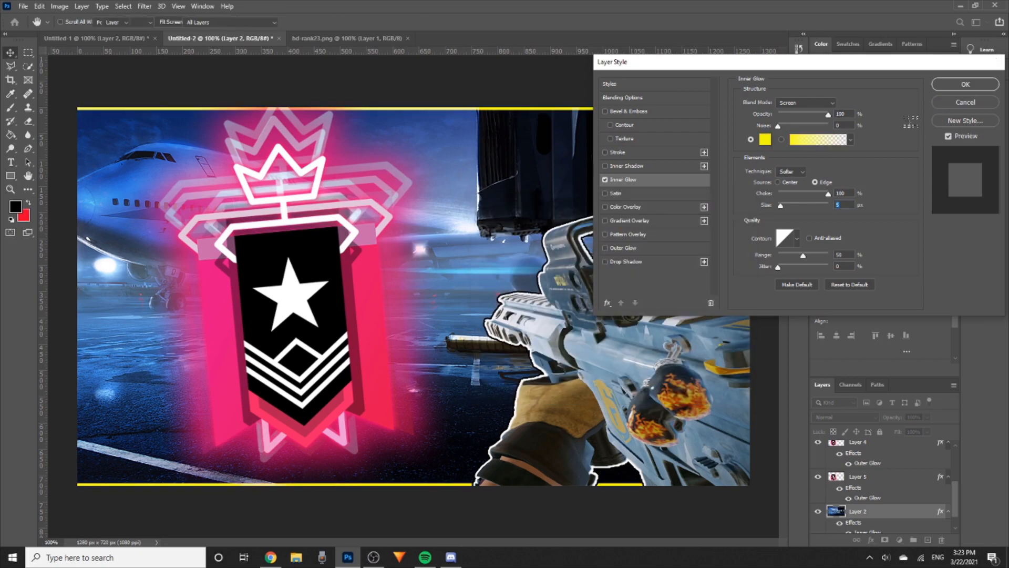
left_click(966, 102)
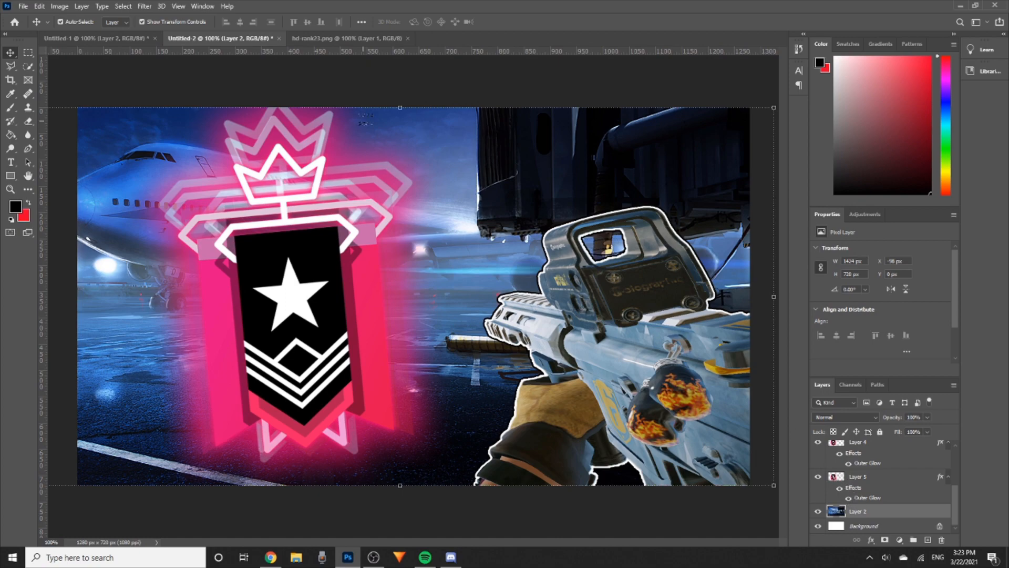
left_click(88, 80)
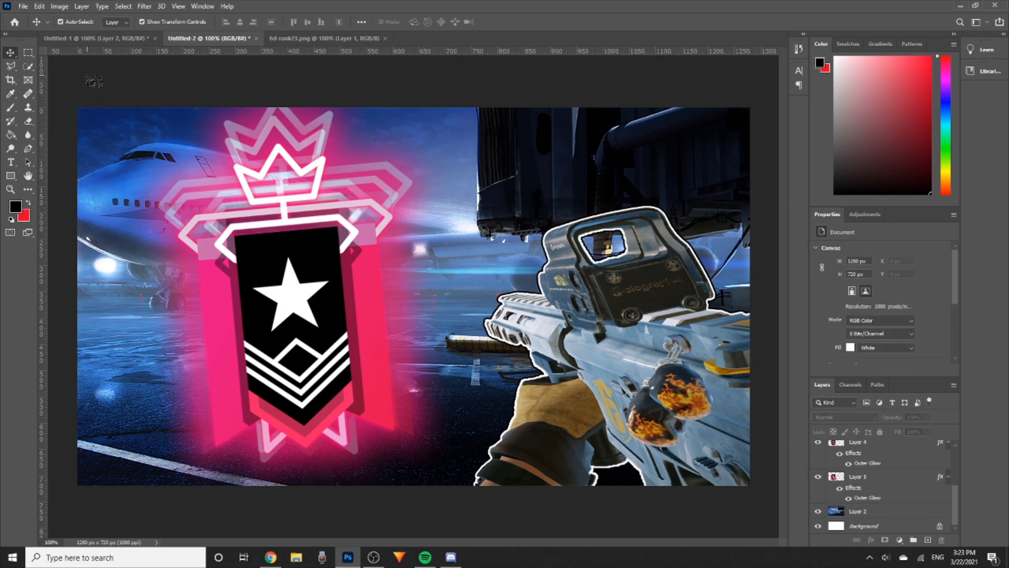